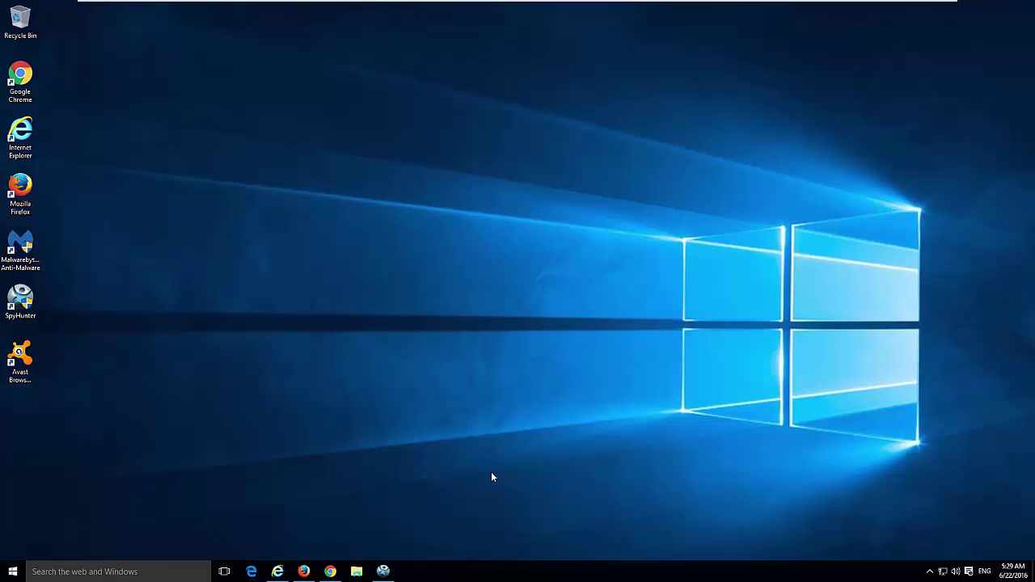
Show the hijacked safebrowsing.biz home pages in Chrome, Firefox and Internet Explorer
click(331, 571)
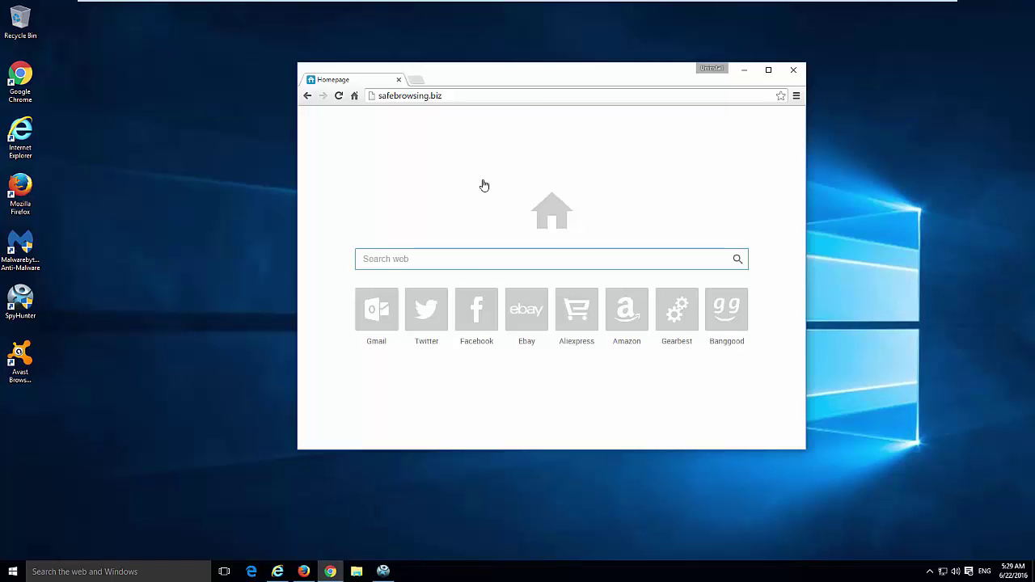
drag(521, 83, 553, 85)
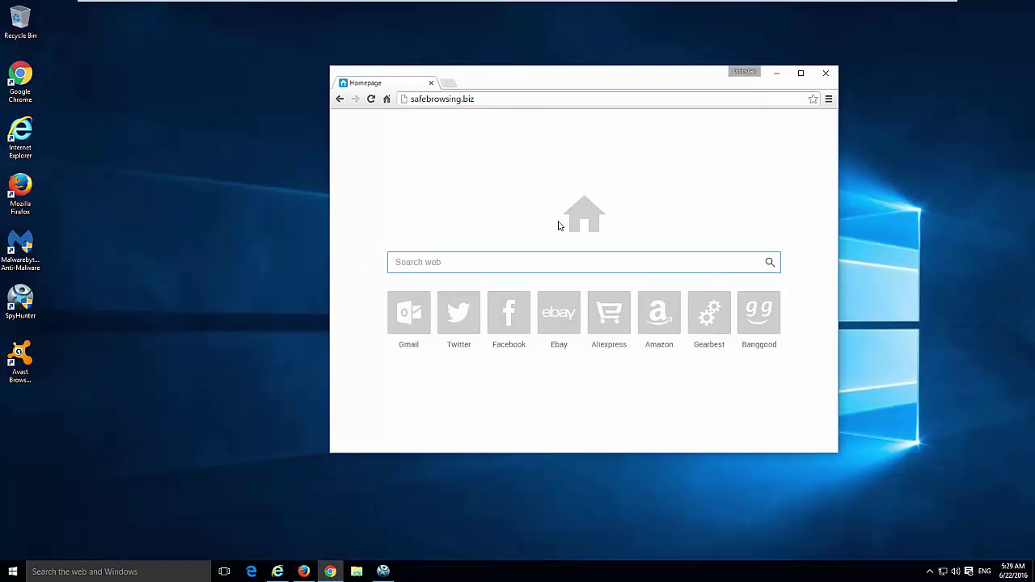
click(304, 572)
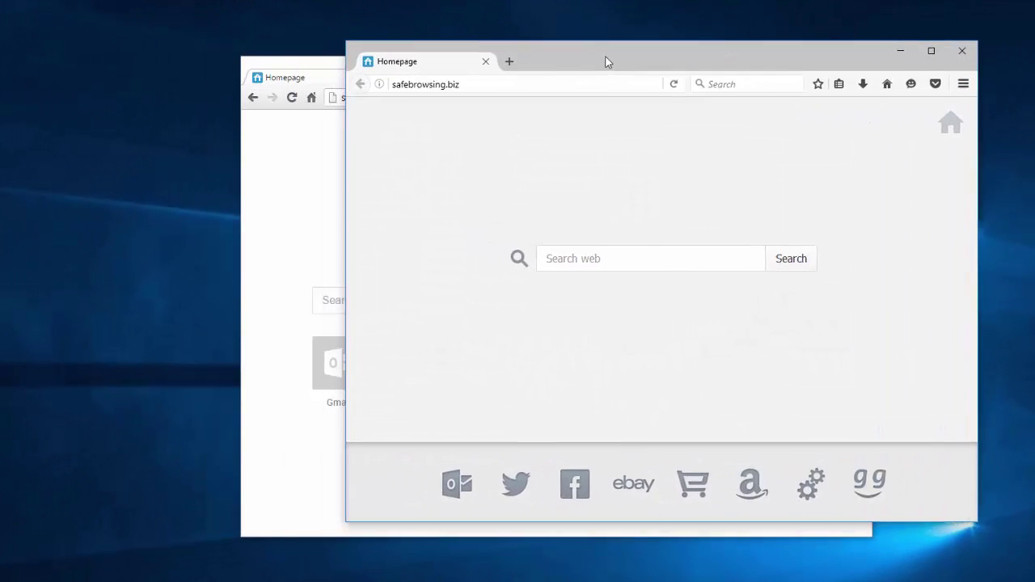
drag(607, 61, 629, 60)
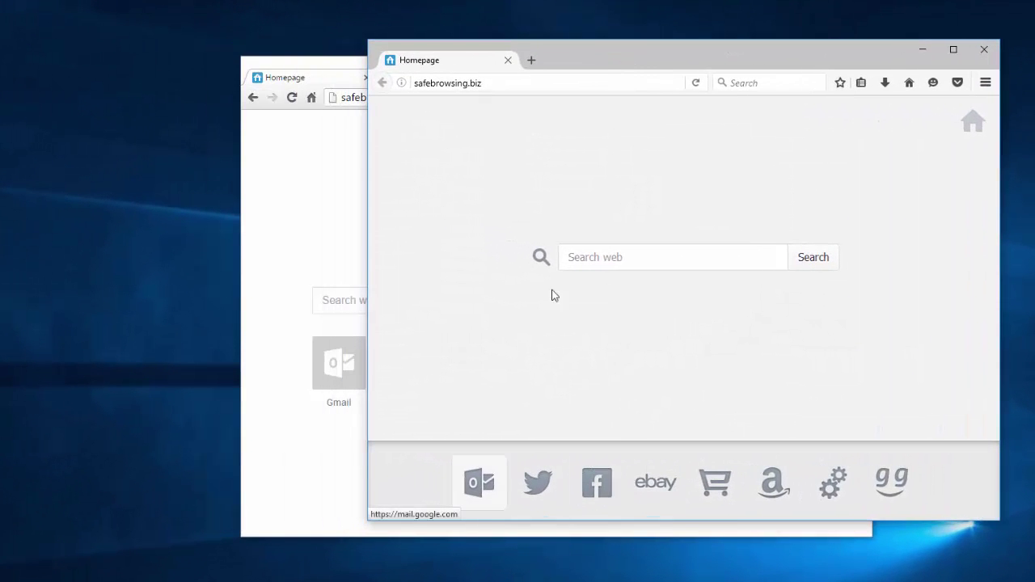
click(595, 257)
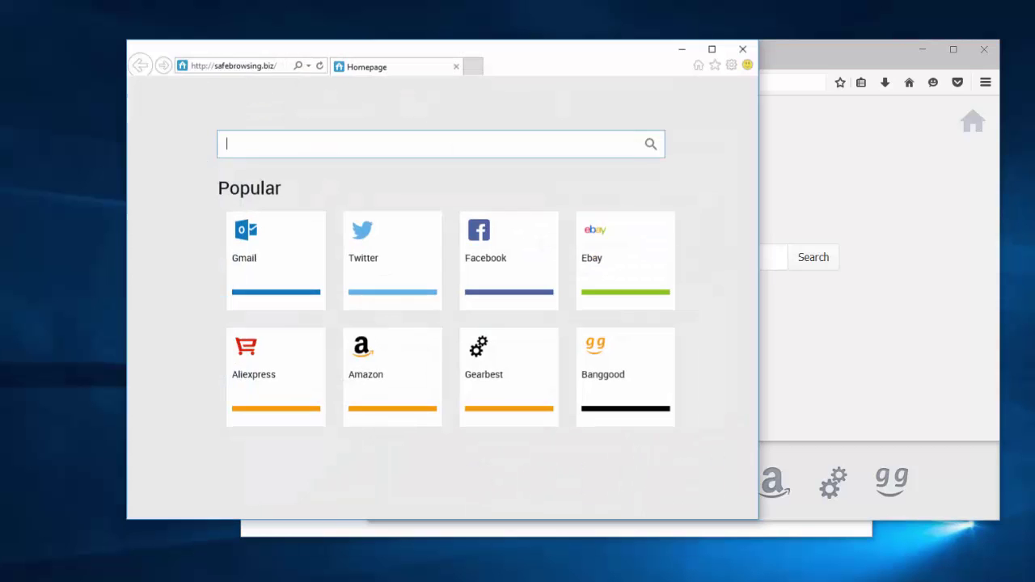
drag(507, 53, 534, 61)
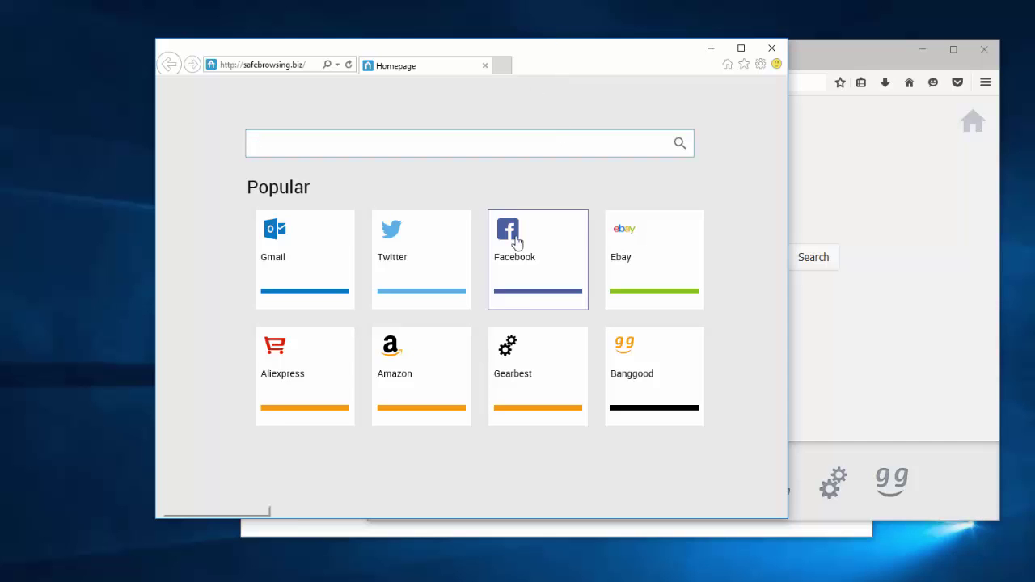
Run a test search for '123' in Chrome to show the hijacked search
click(713, 48)
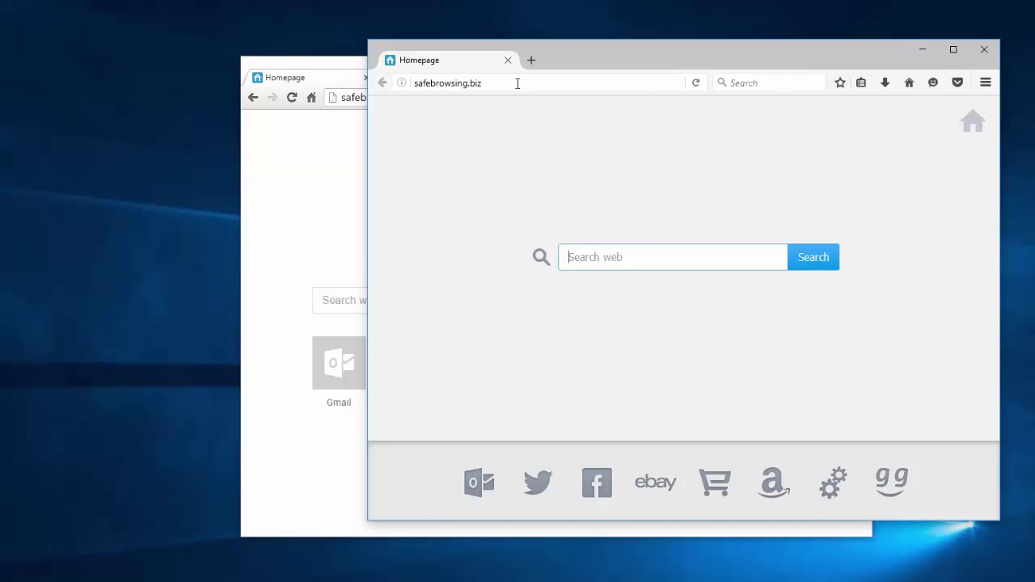
click(922, 49)
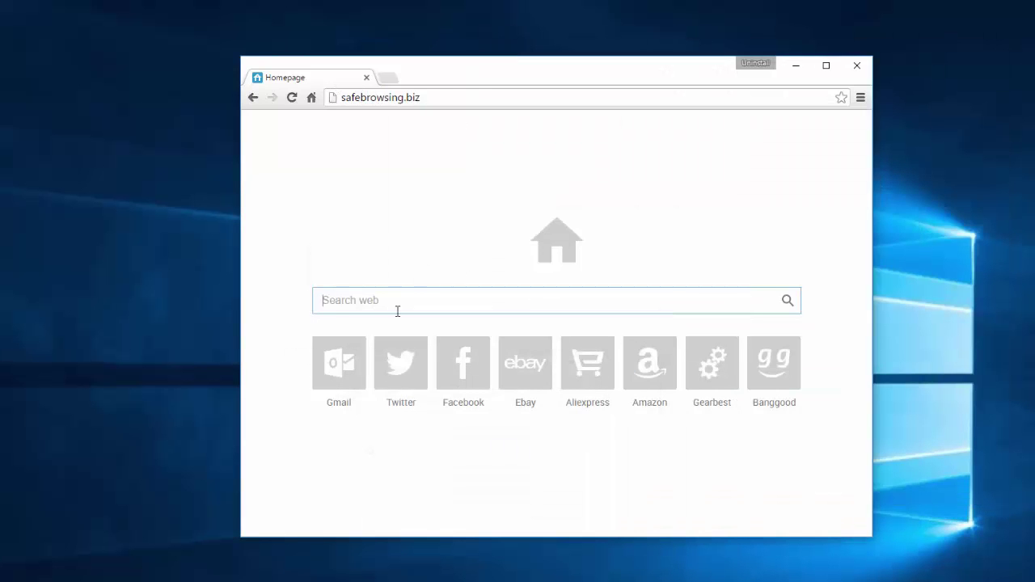
text(123)
key(Return)
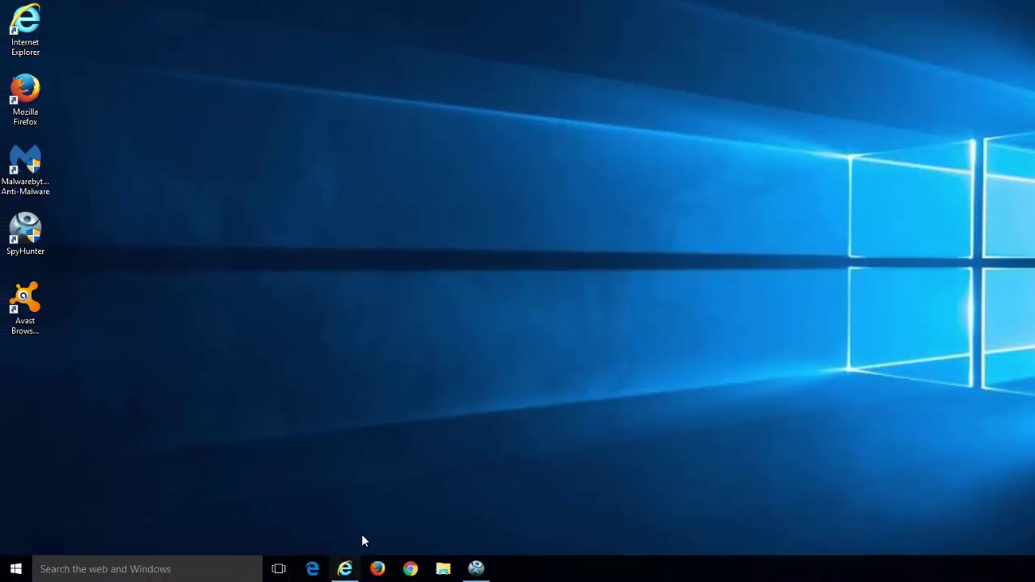
click(344, 568)
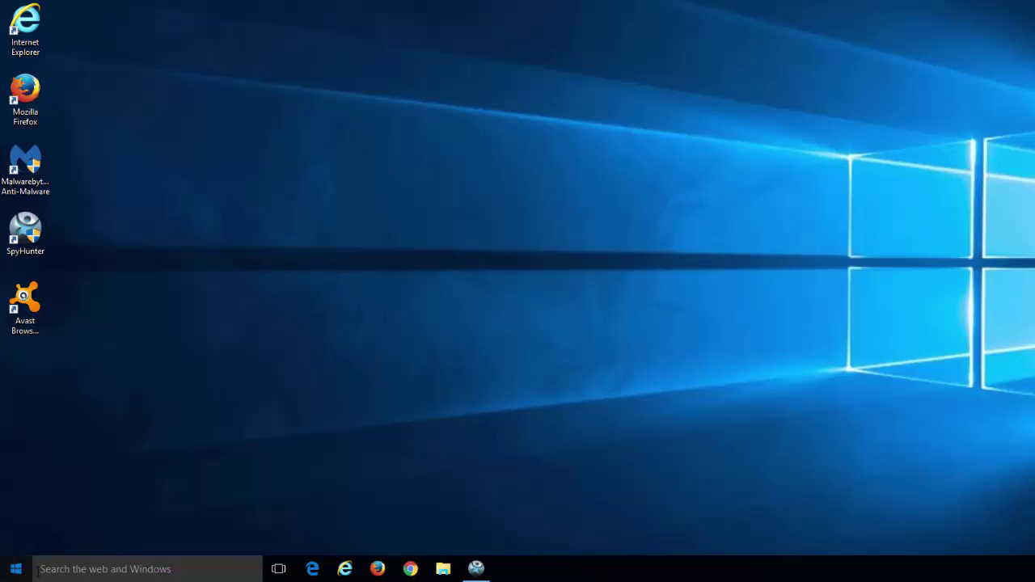
Open Programs and Features and sort the installed programs by install date
right_click(16, 569)
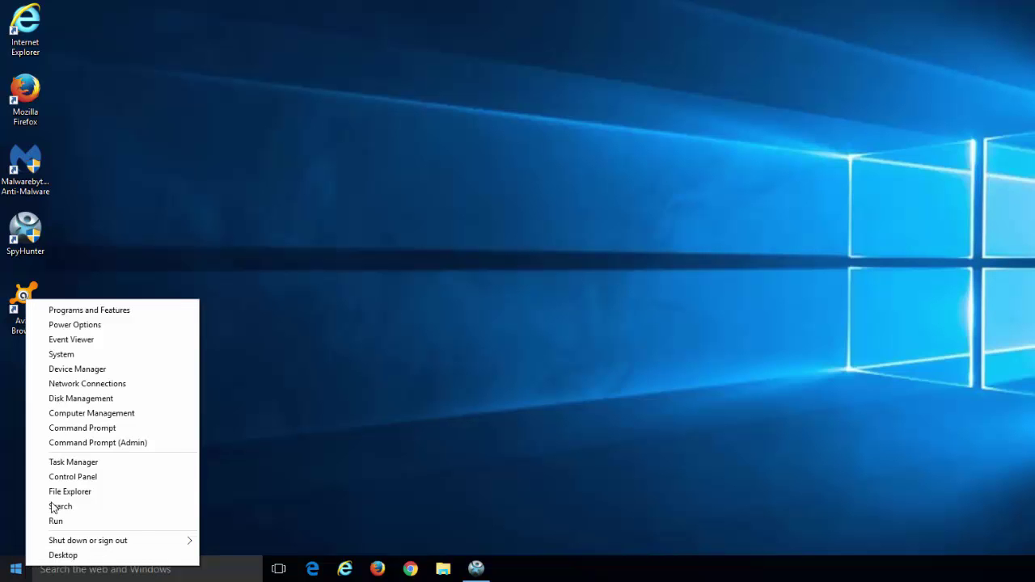
click(90, 312)
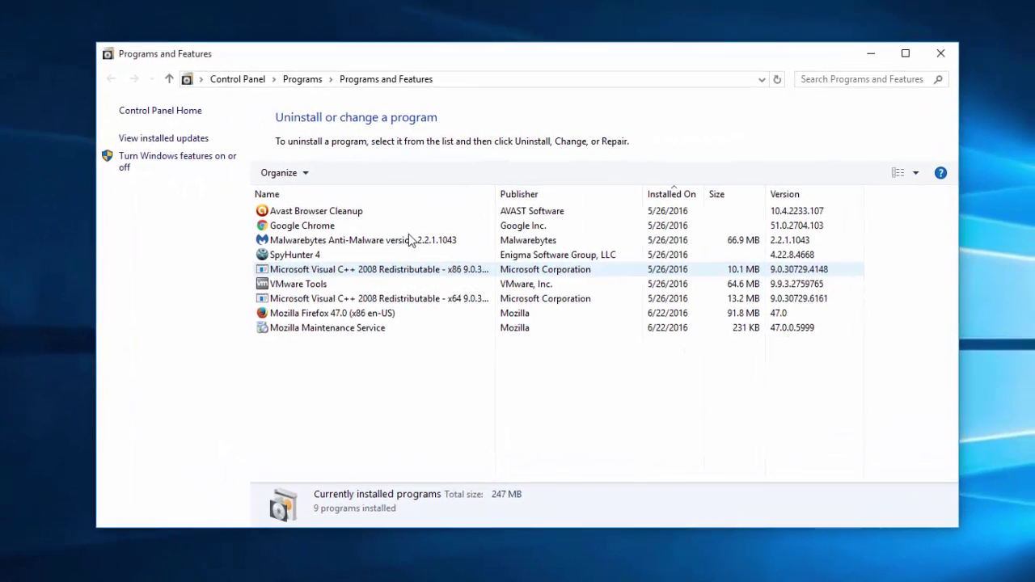
drag(416, 54, 497, 56)
click(436, 215)
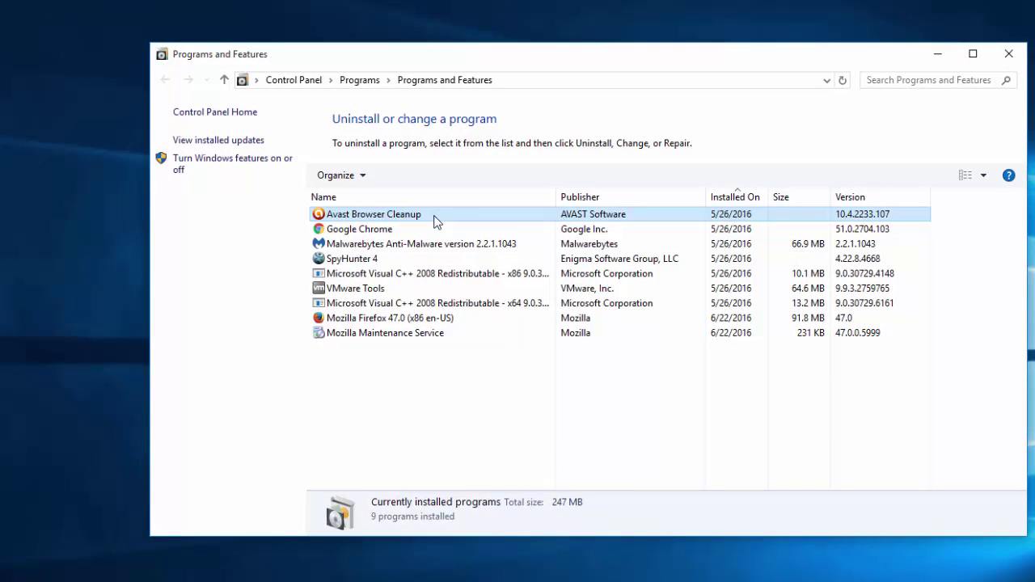
click(728, 197)
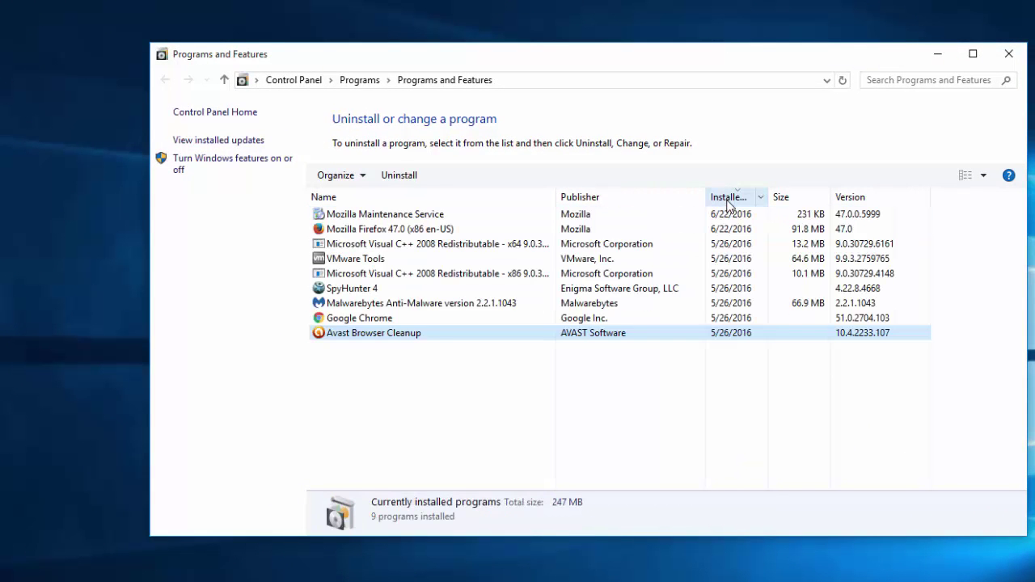
click(731, 199)
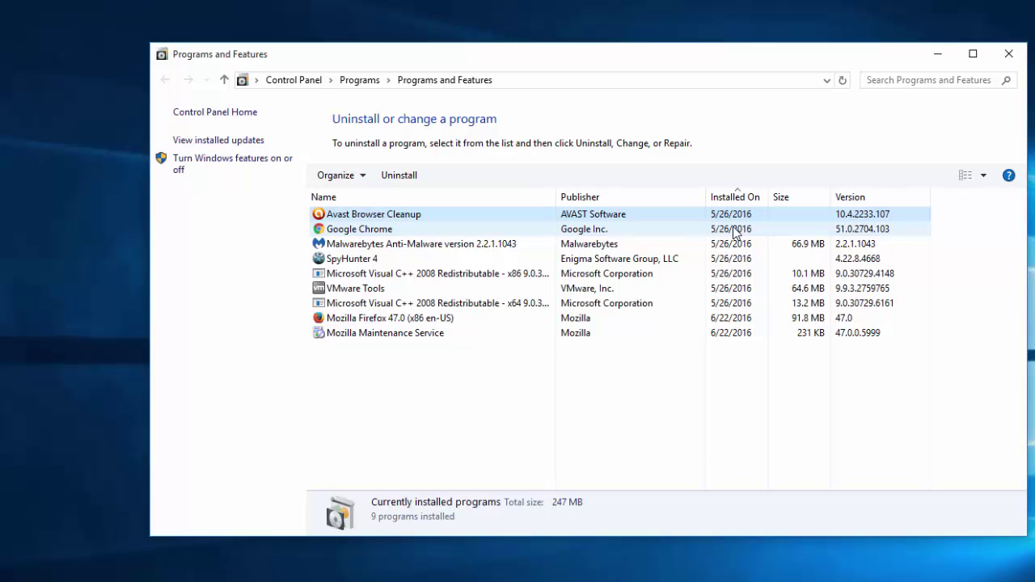
Review the recently installed entries, then uninstall Avast Browser Cleanup
click(733, 229)
click(731, 218)
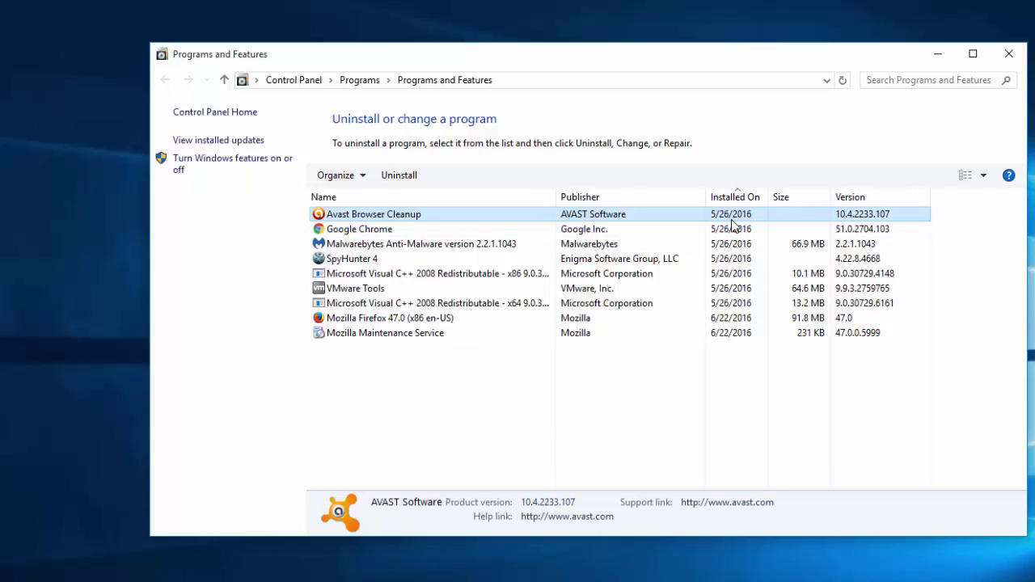
click(733, 245)
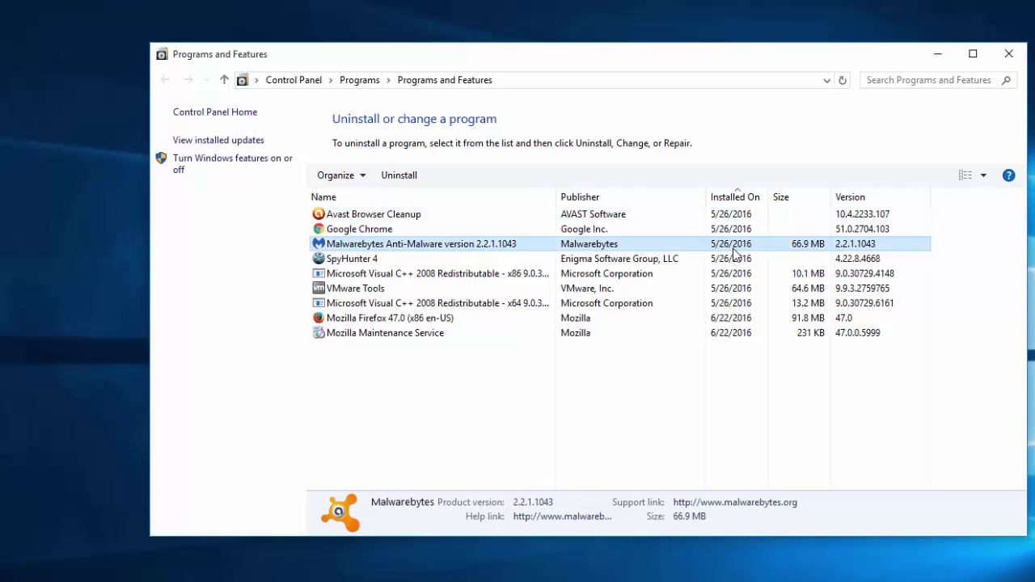
click(731, 230)
click(728, 245)
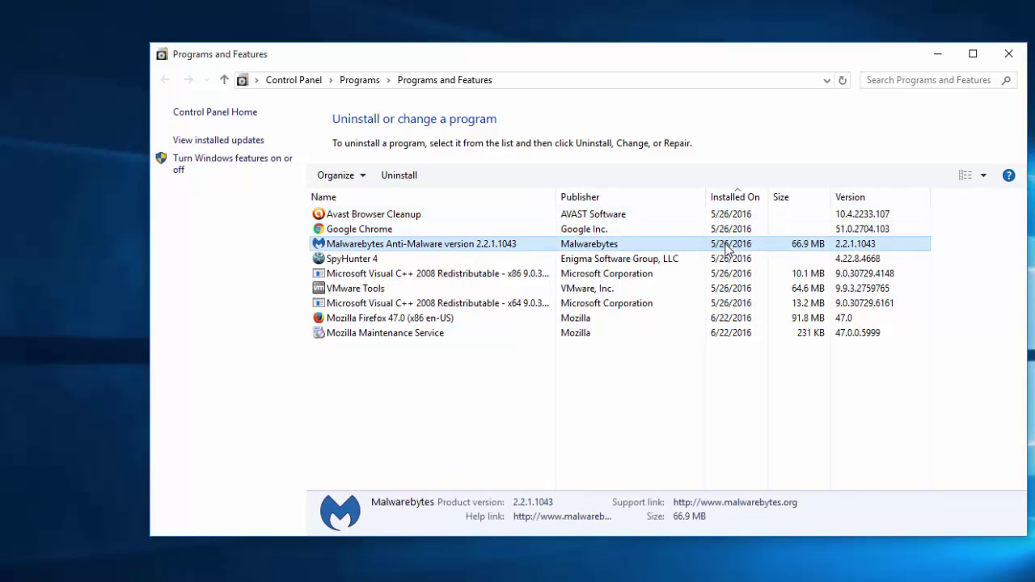
click(731, 214)
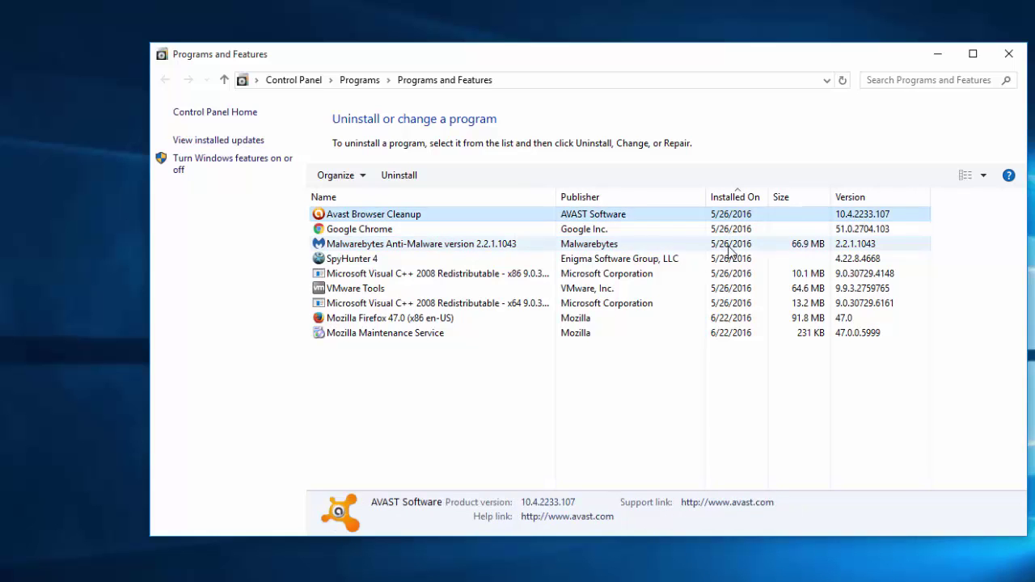
click(730, 259)
click(720, 288)
click(721, 214)
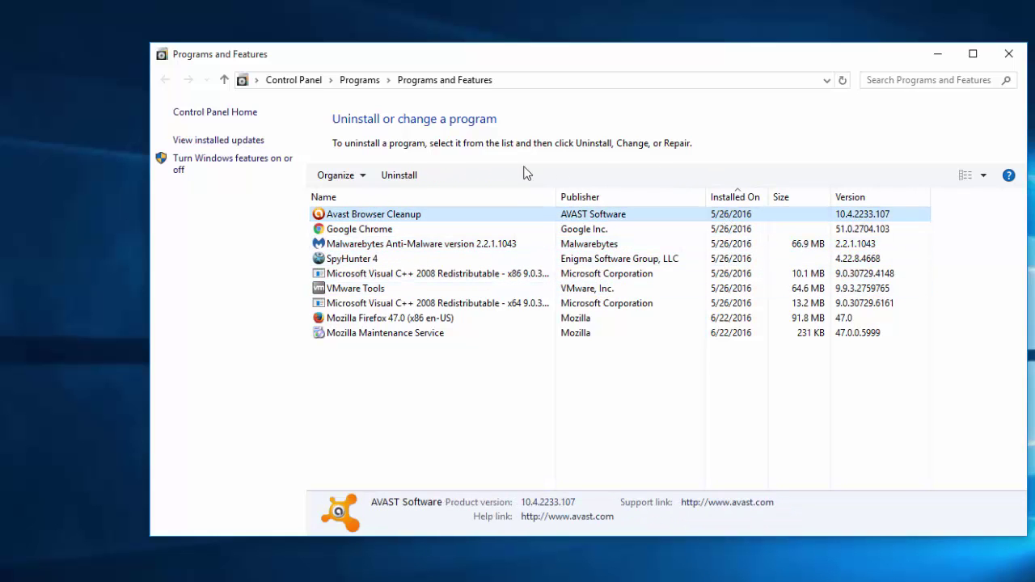
click(399, 174)
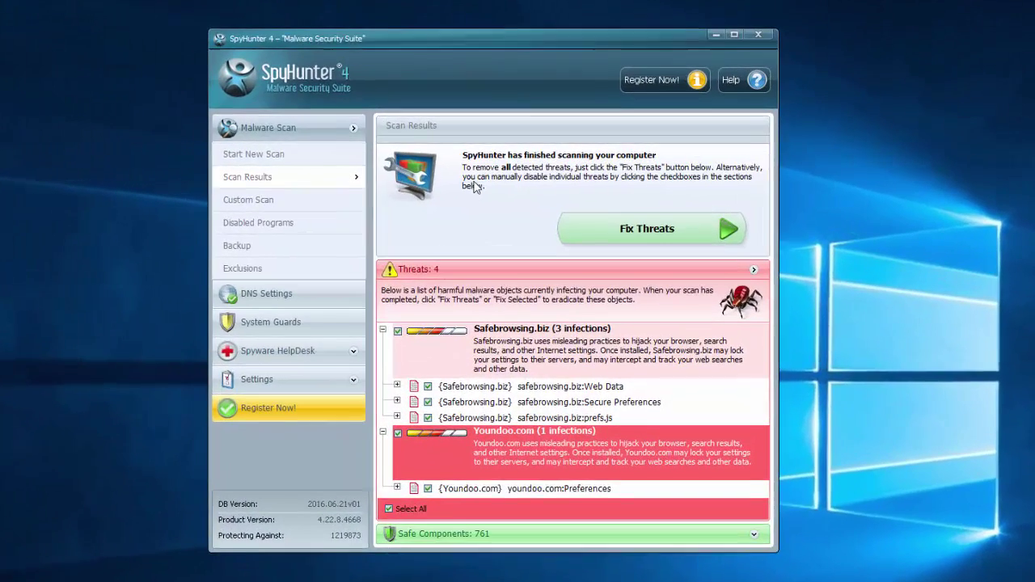
Expand the Web Data, Secure Preferences and prefs.js threats to reveal their file paths
drag(468, 36, 480, 29)
click(524, 360)
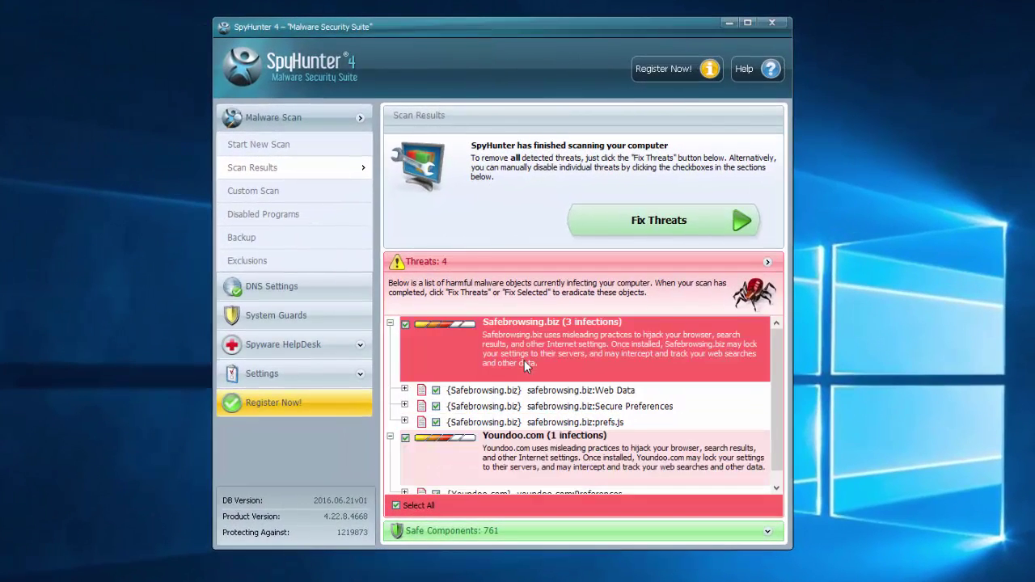
click(511, 394)
click(405, 389)
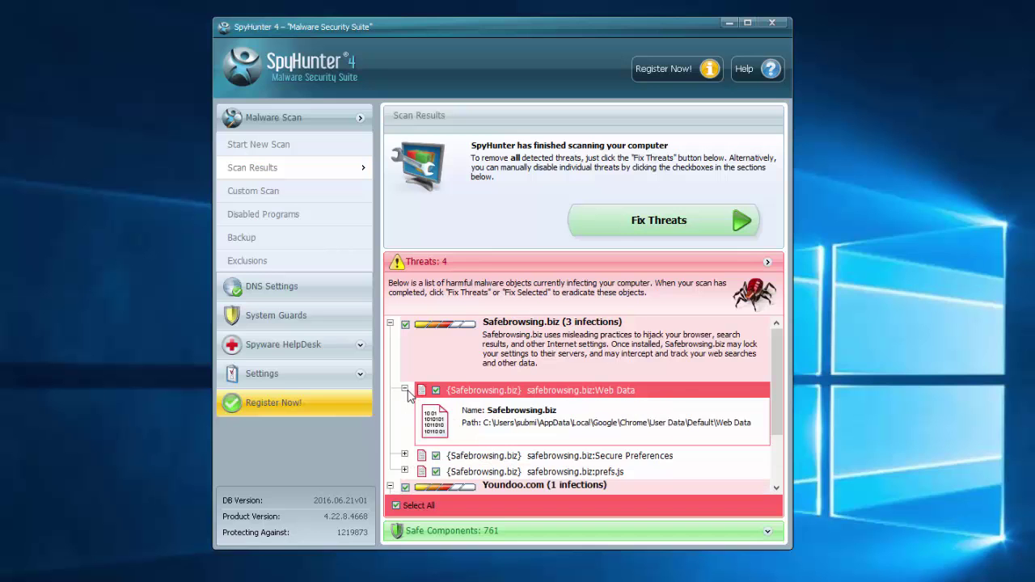
click(404, 456)
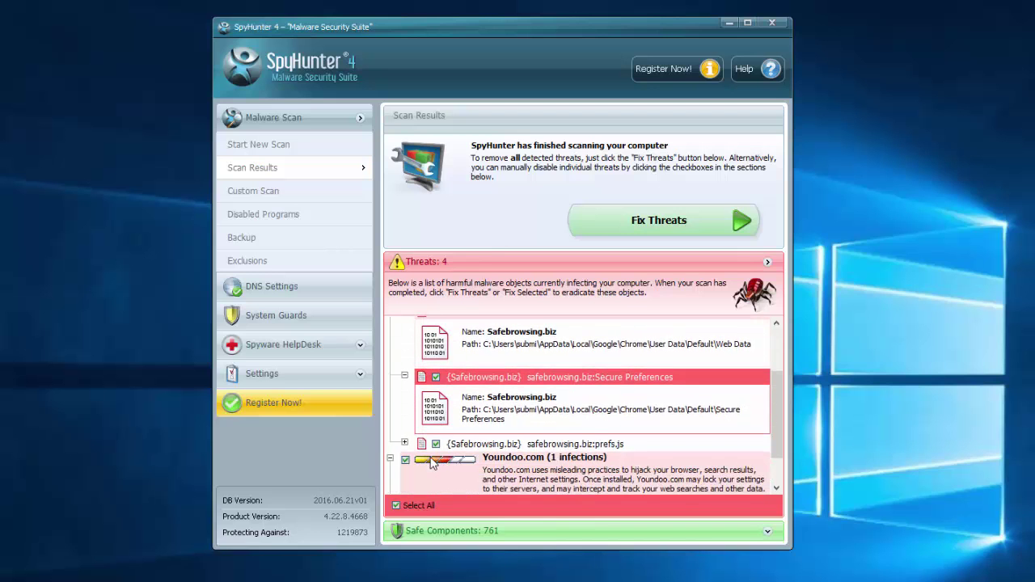
click(406, 441)
Scroll through the expanded Safebrowsing.biz results to review the infected file paths
scroll(490, 440, down, 1)
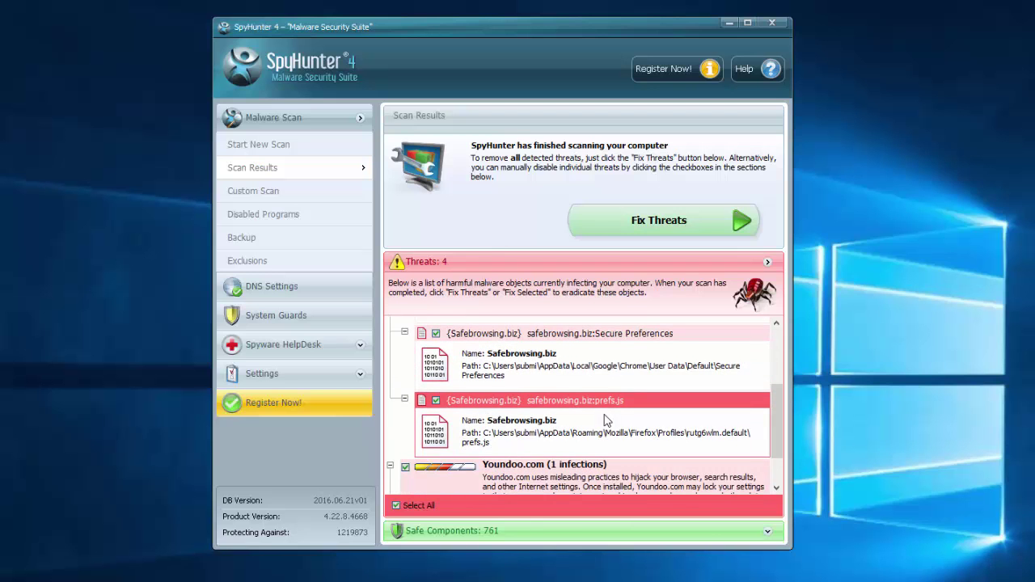
scroll(607, 420, up, 3)
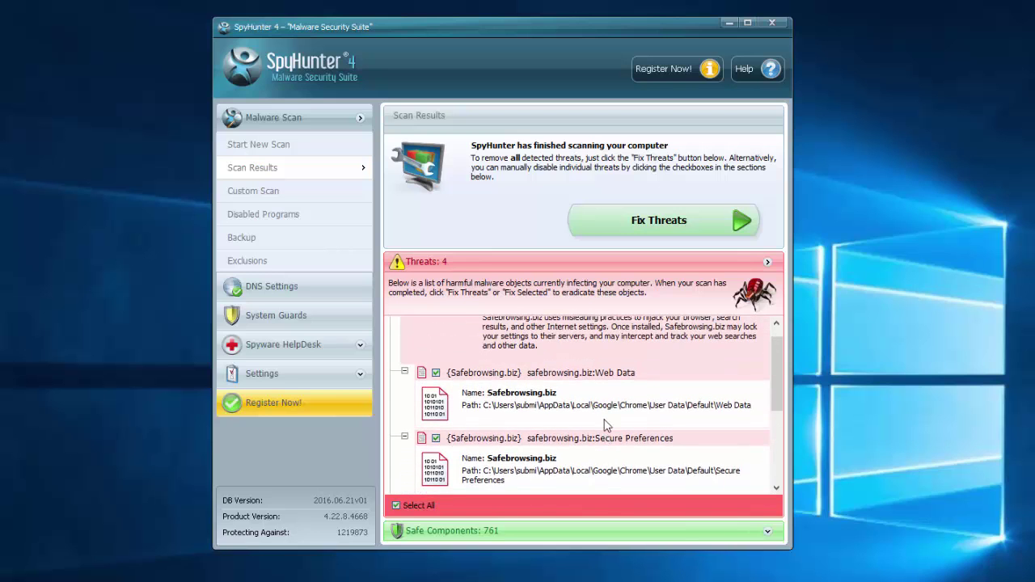
scroll(606, 425, up, 1)
scroll(607, 426, down, 1)
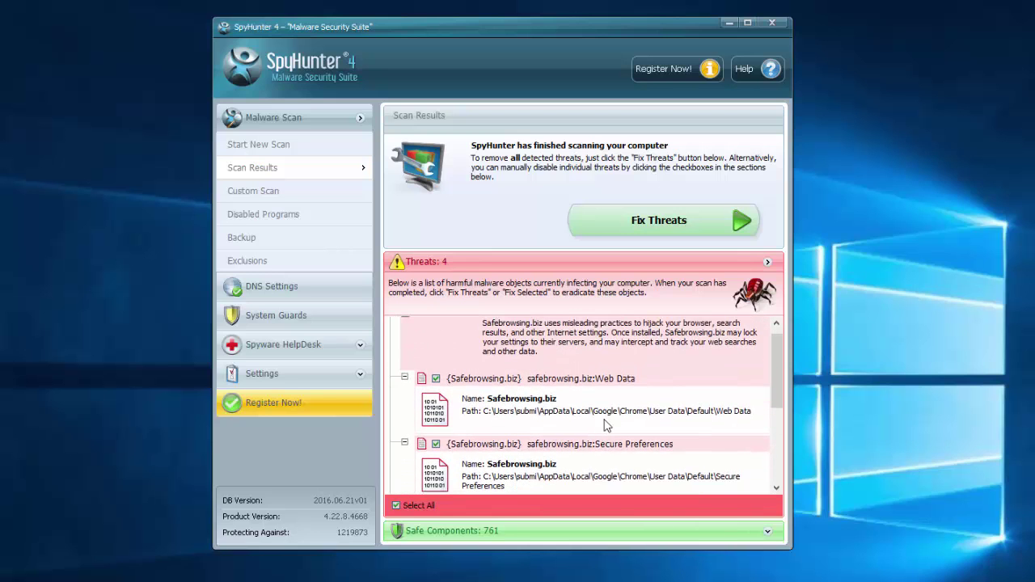
scroll(607, 426, up, 1)
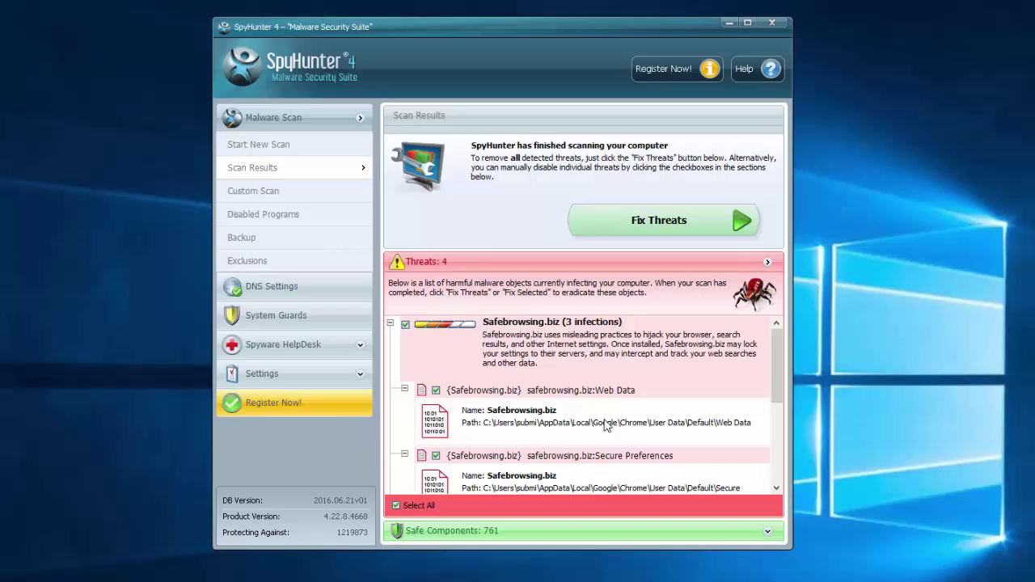
scroll(607, 426, down, 3)
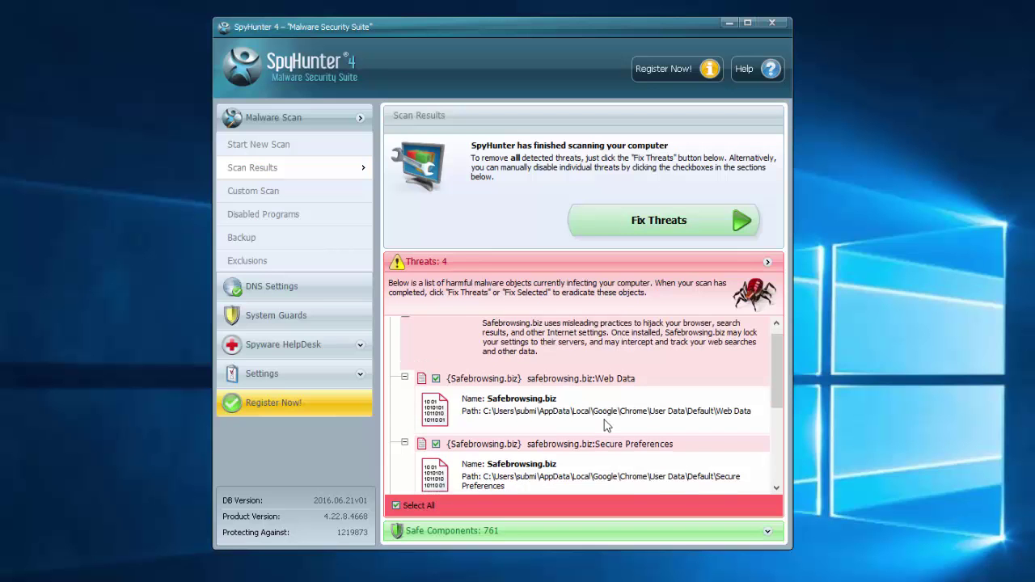
scroll(605, 425, up, 1)
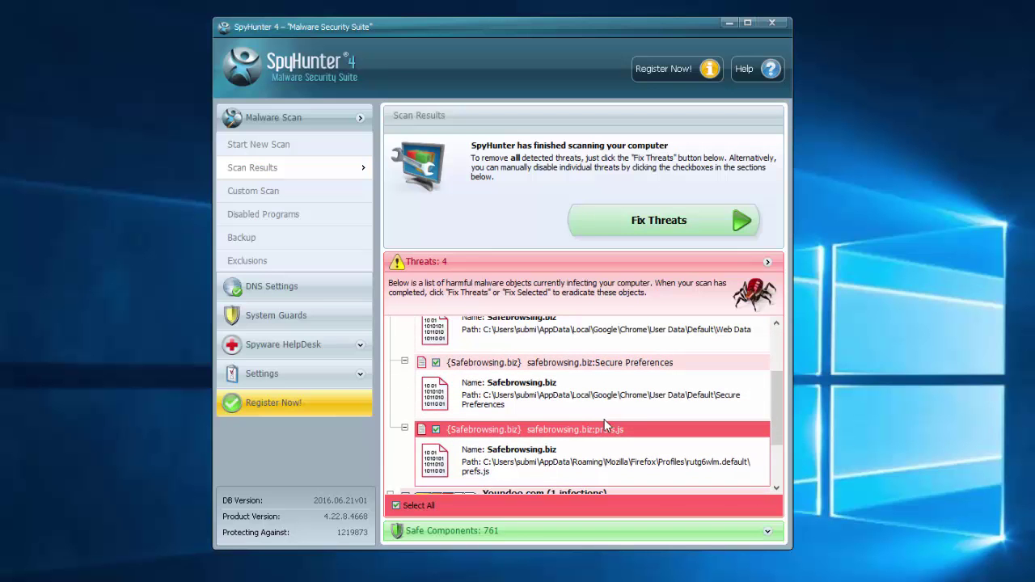
scroll(605, 424, down, 1)
scroll(605, 425, up, 1)
scroll(604, 419, up, 3)
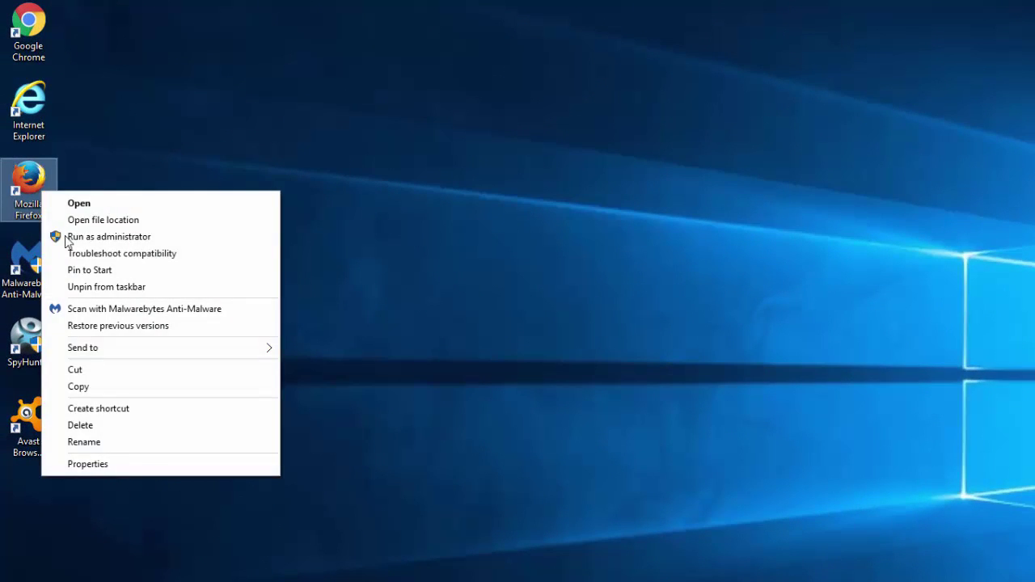
click(138, 465)
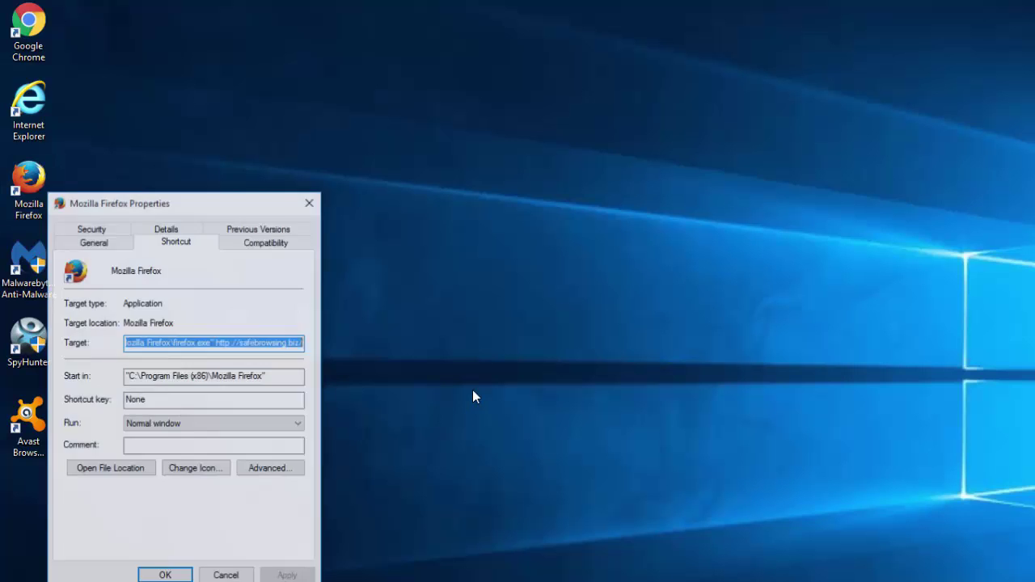
drag(235, 207, 362, 113)
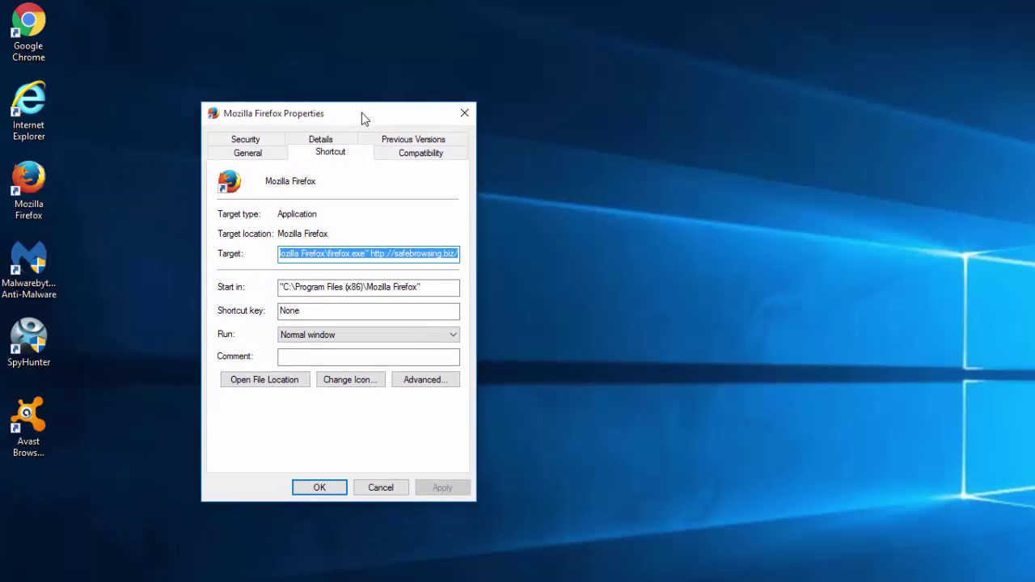
click(403, 254)
key(shift+End)
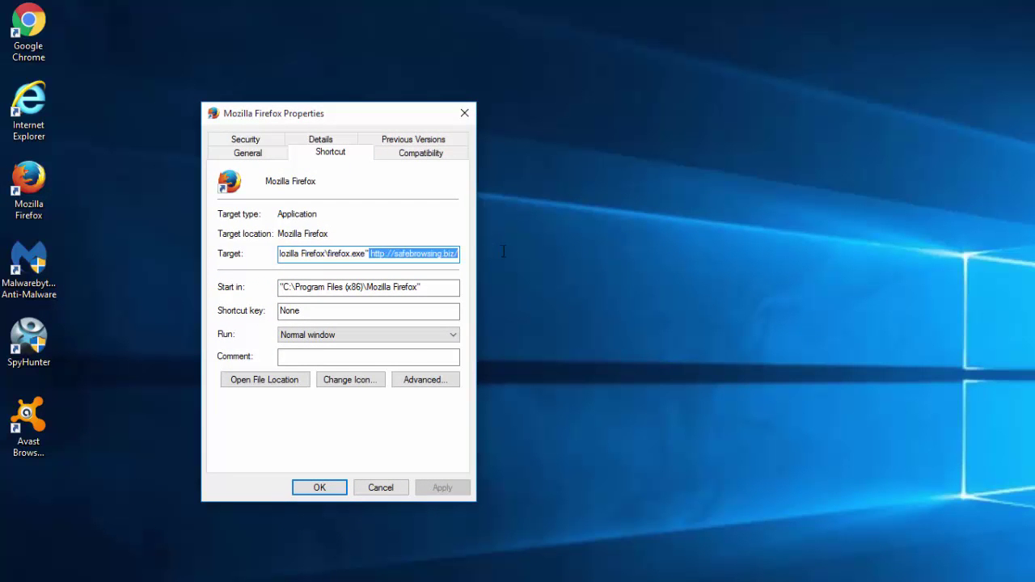
key(BackSpace)
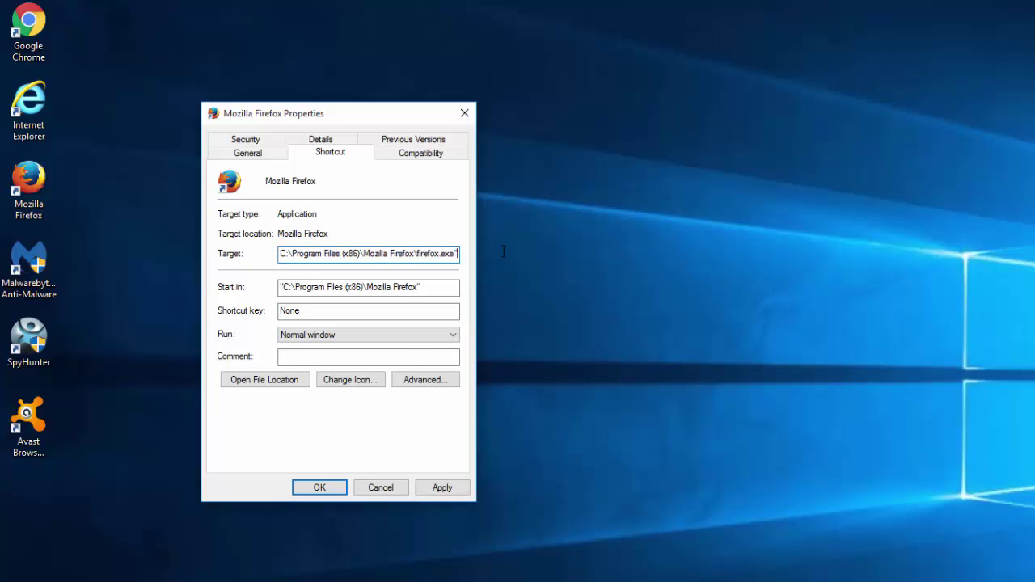
click(441, 488)
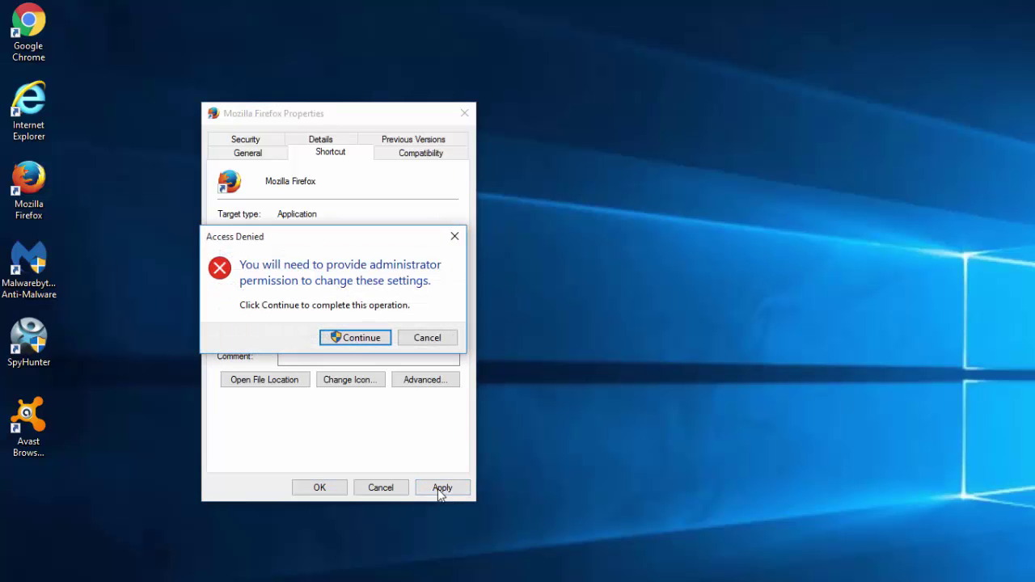
click(350, 343)
click(320, 488)
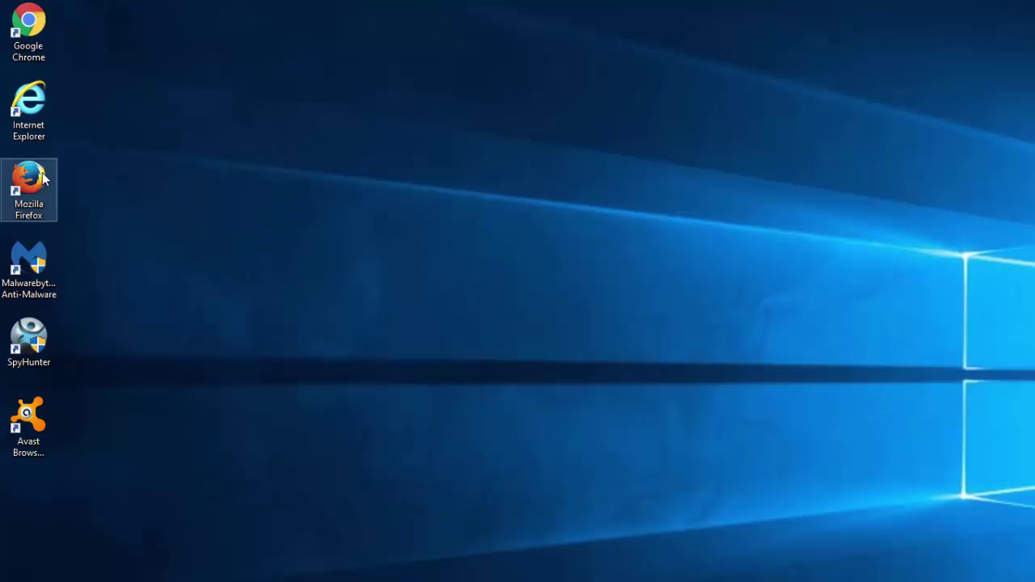
Strip the safebrowsing.biz address from the Internet Explorer shortcut's Target
right_click(24, 119)
click(81, 374)
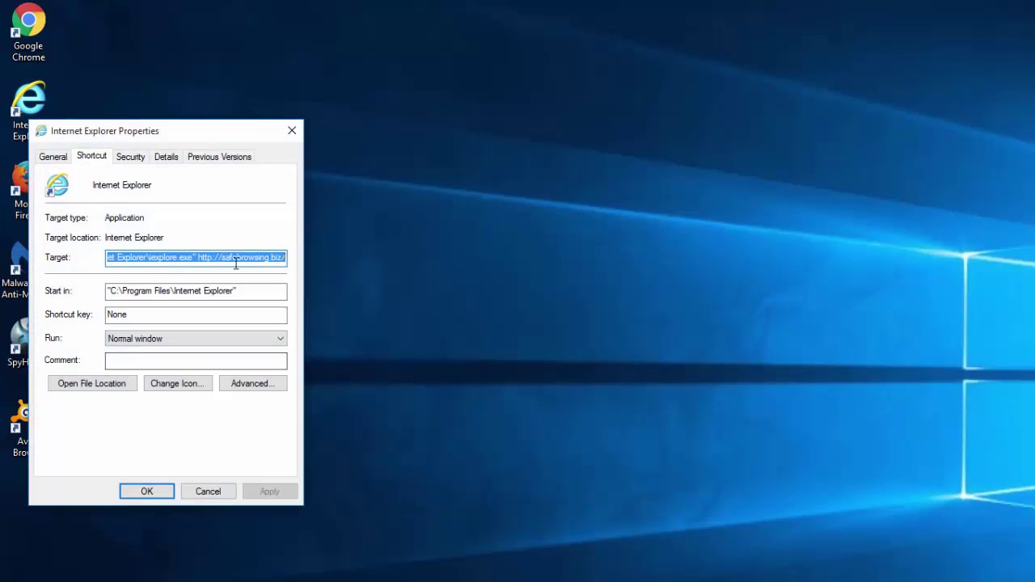
drag(196, 258, 290, 257)
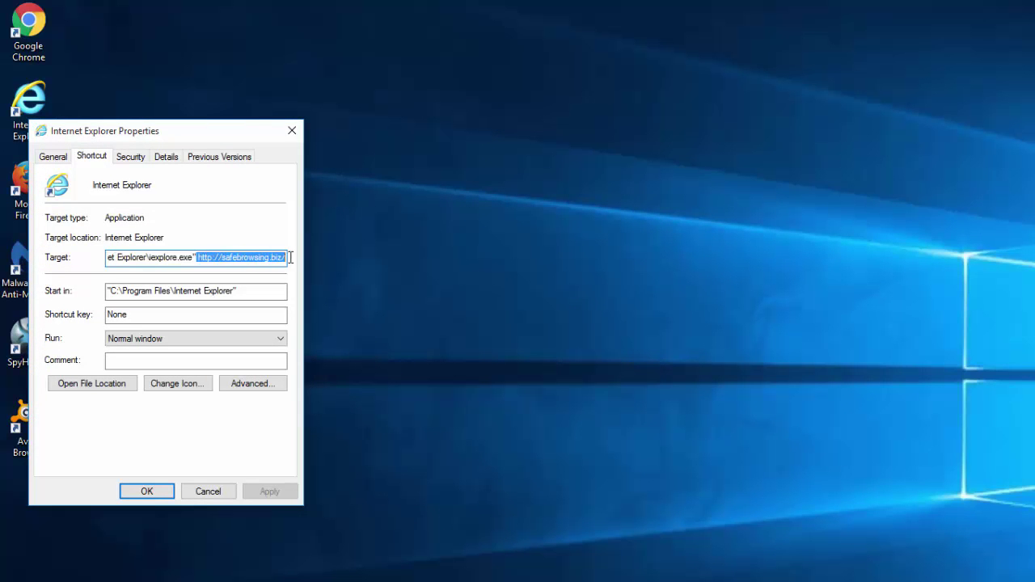
key(BackSpace)
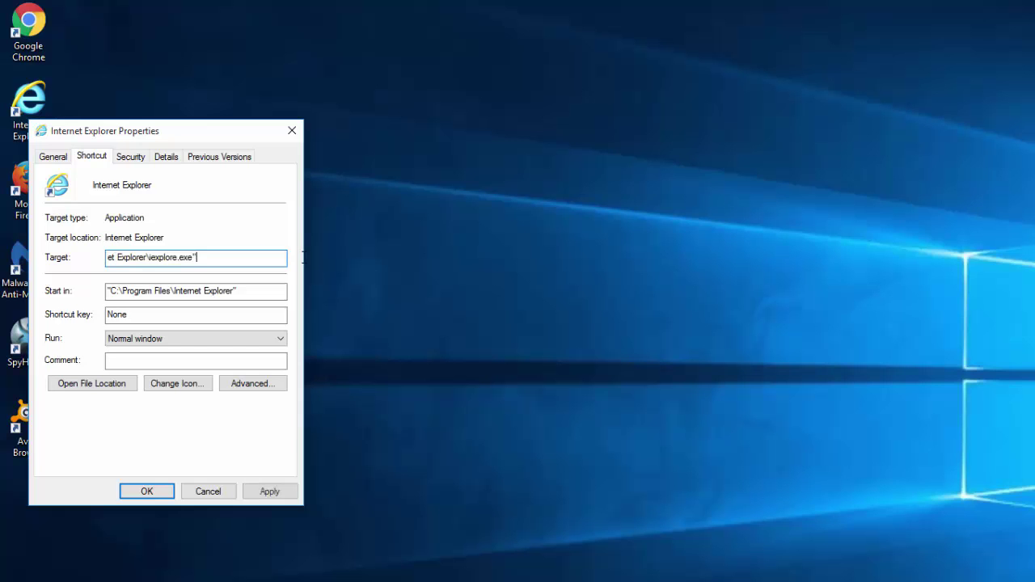
click(272, 492)
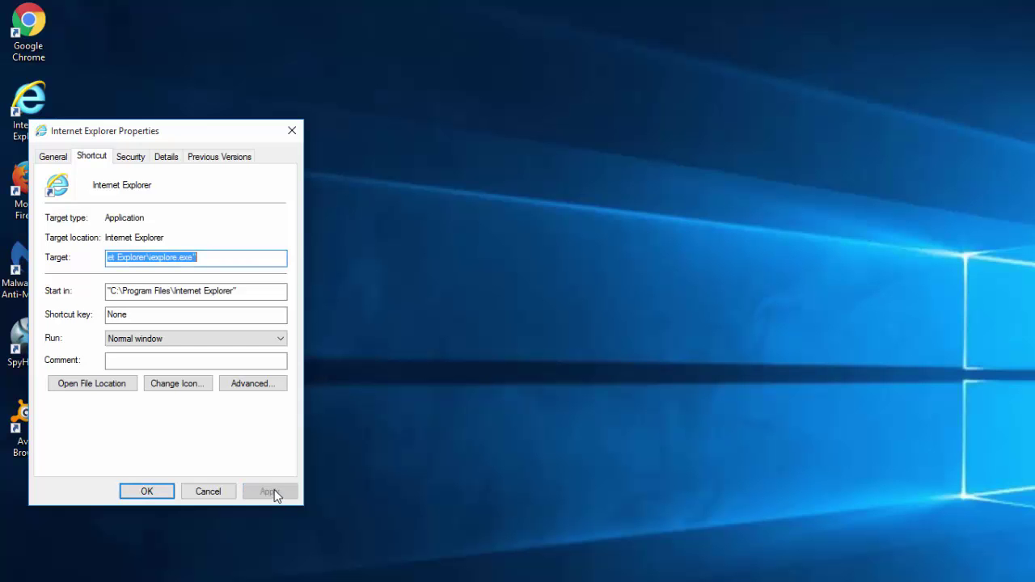
click(154, 491)
Trim the Chrome shortcut's Target to end at chrome.exe, approving the administrator prompt
right_click(31, 50)
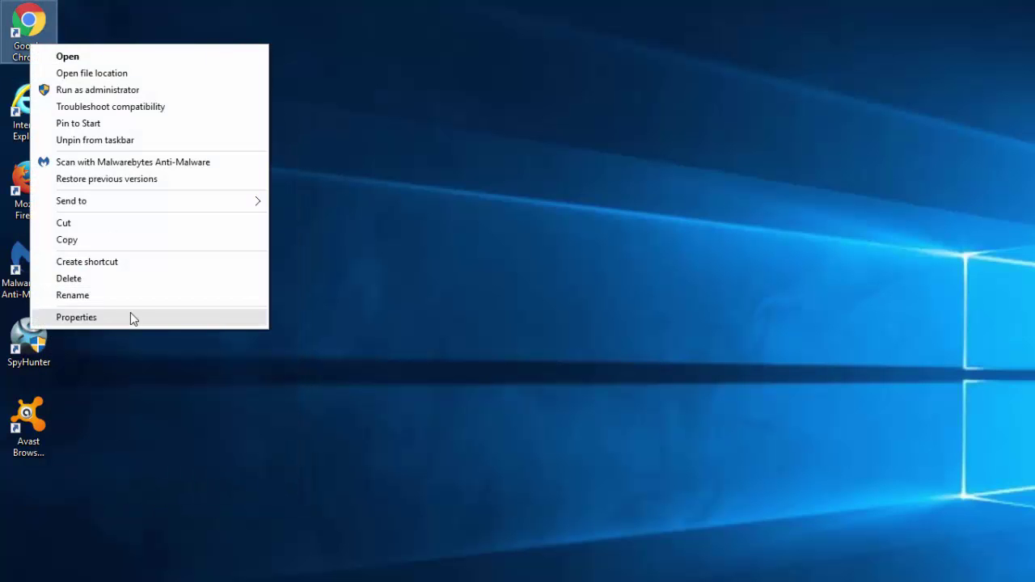
click(130, 317)
drag(170, 53, 281, 36)
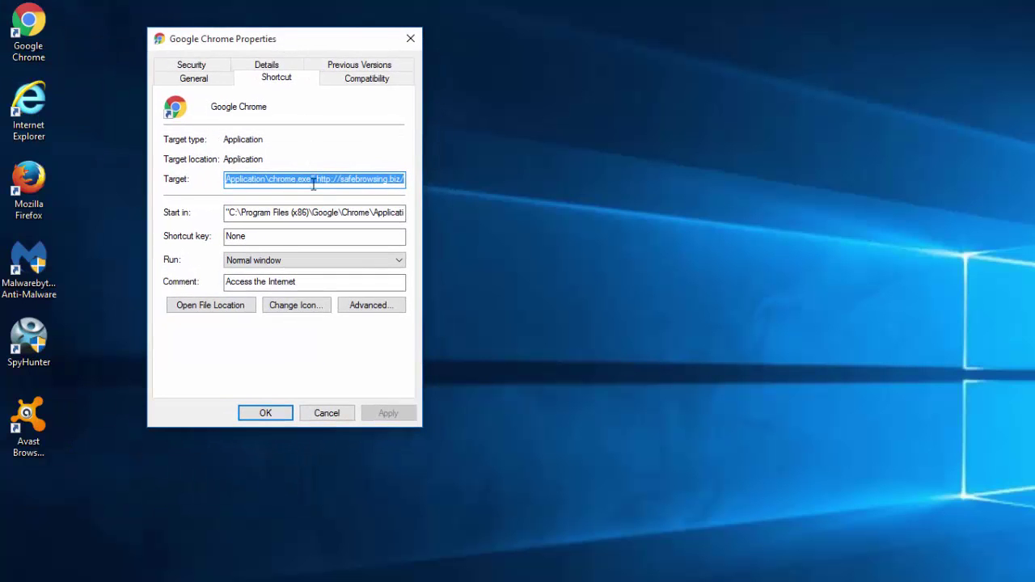
drag(318, 182, 423, 179)
key(Delete)
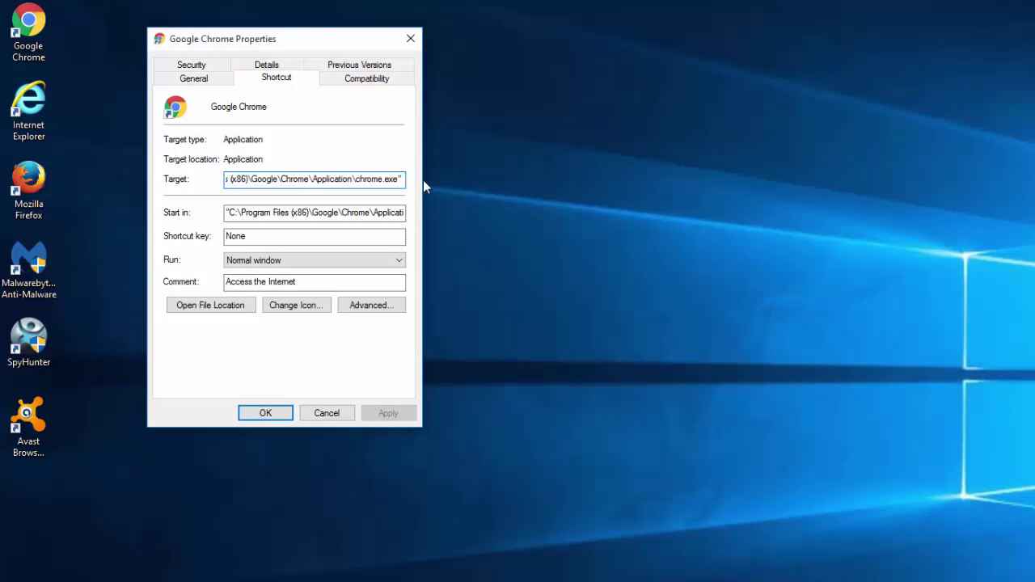
click(394, 416)
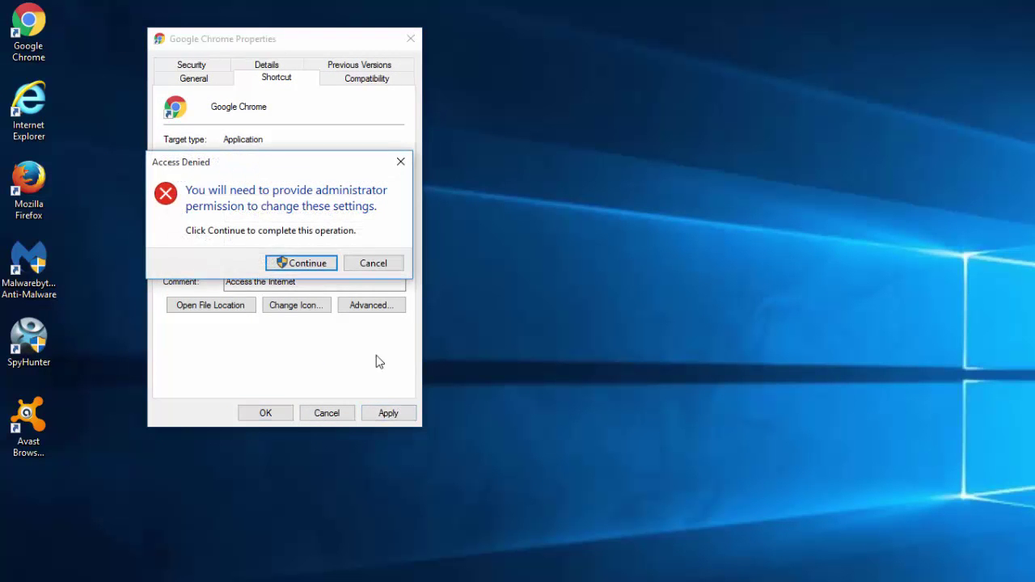
click(275, 259)
click(266, 413)
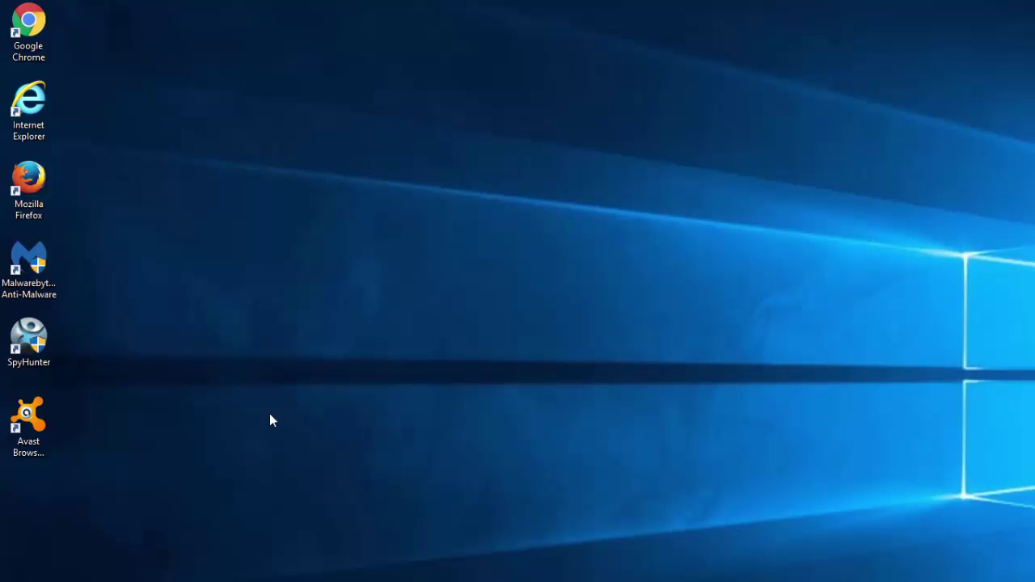
Launch Chrome from its desktop icon, open Settings, and view the Extensions page
double_click(42, 31)
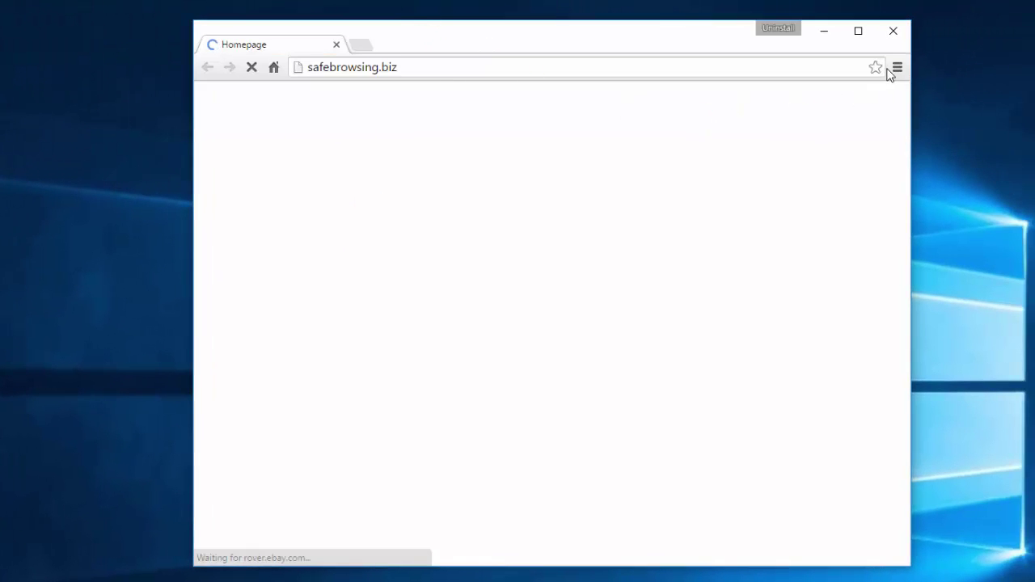
click(898, 69)
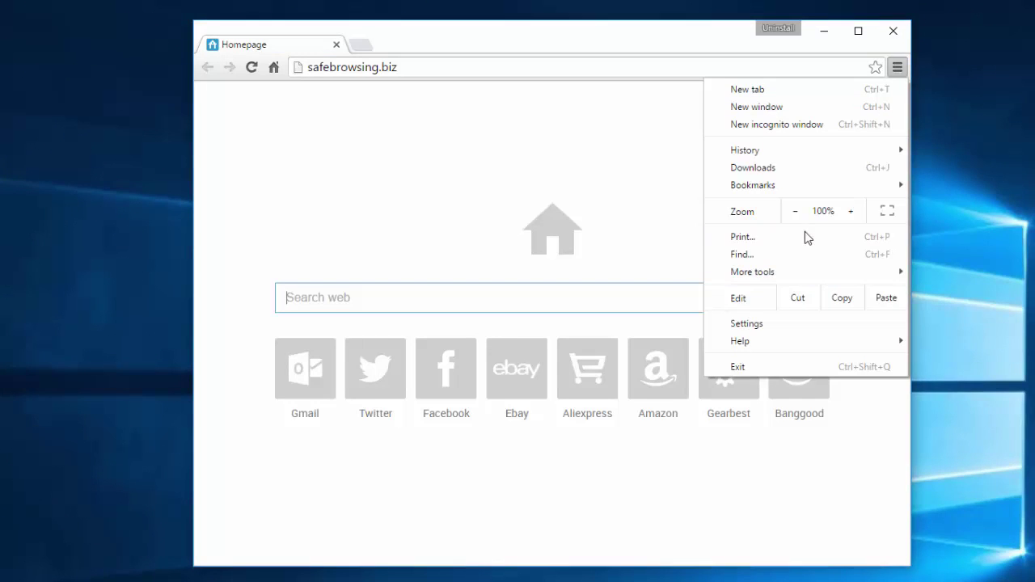
click(767, 323)
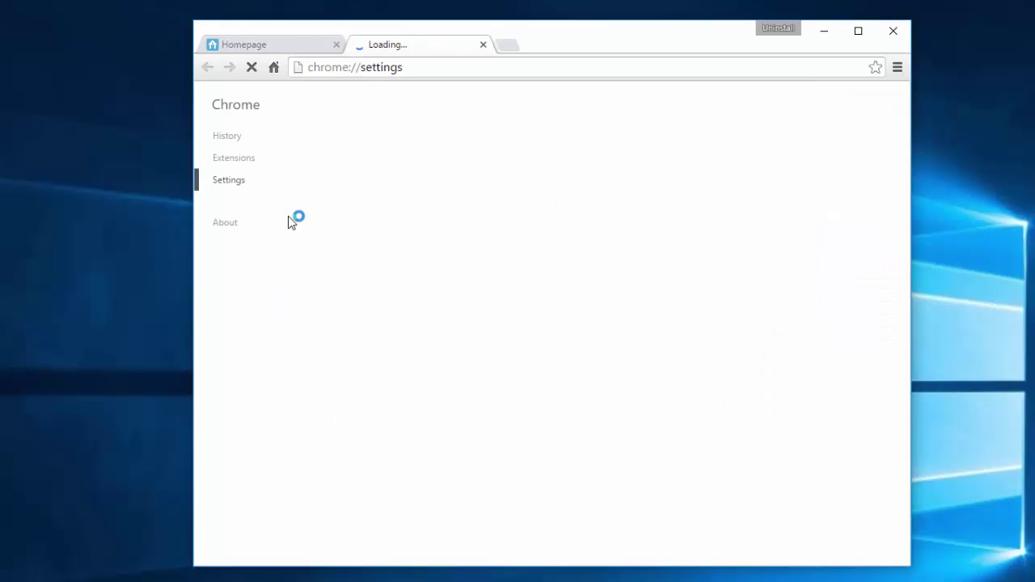
click(234, 160)
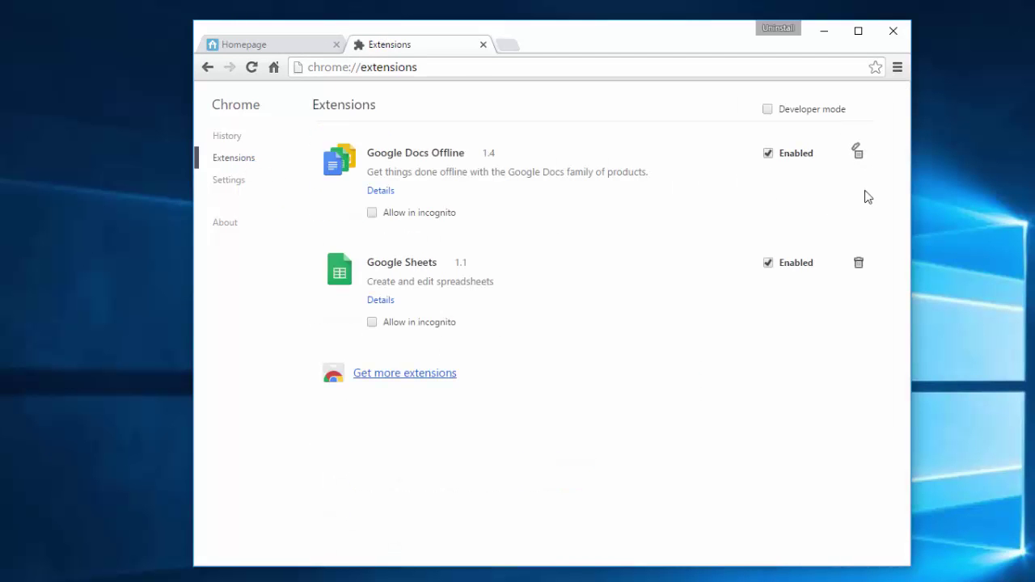
Remove the safebrowsing Homepage startup entry so Chrome starts on the New Tab page
click(222, 185)
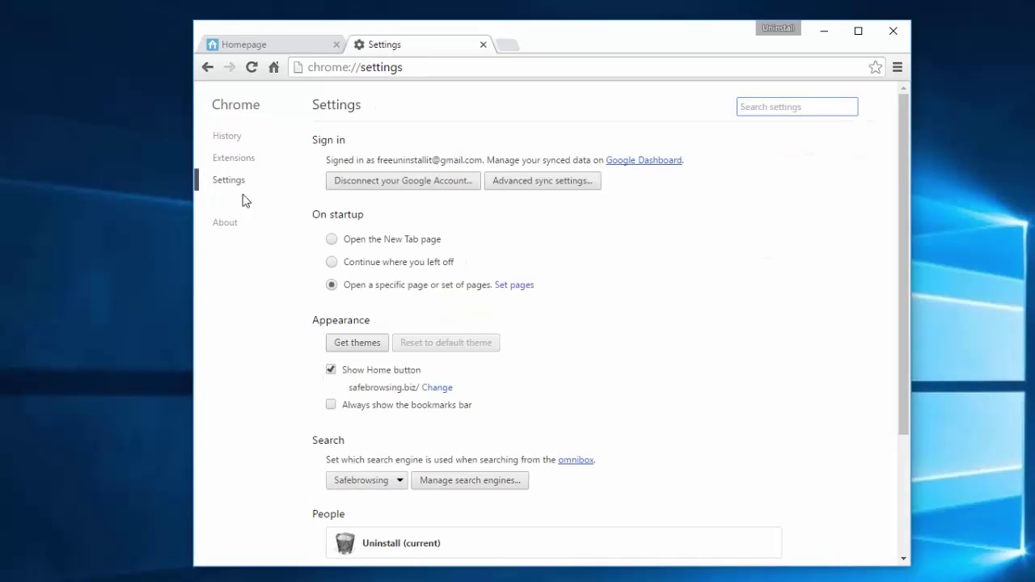
click(499, 287)
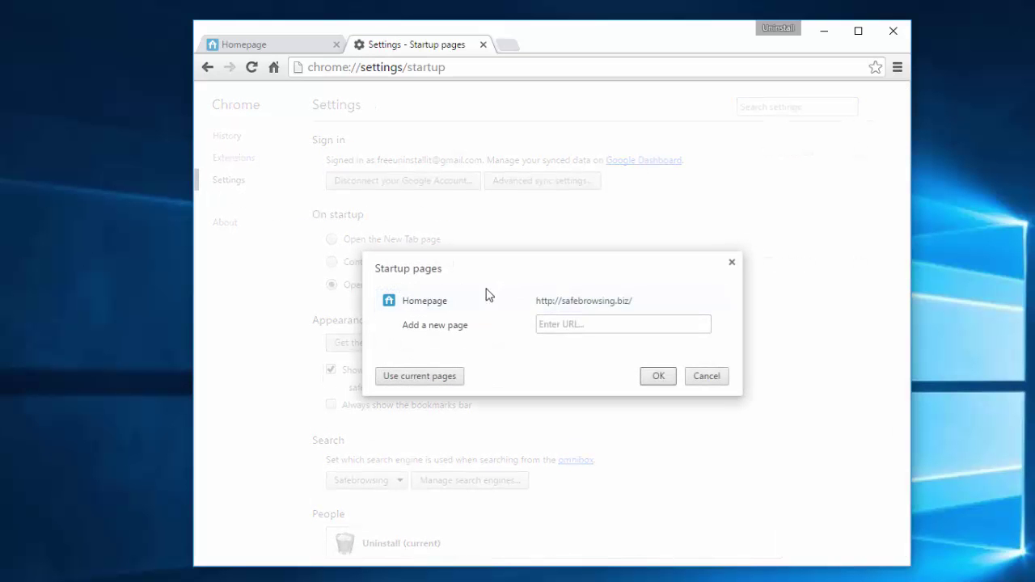
click(720, 301)
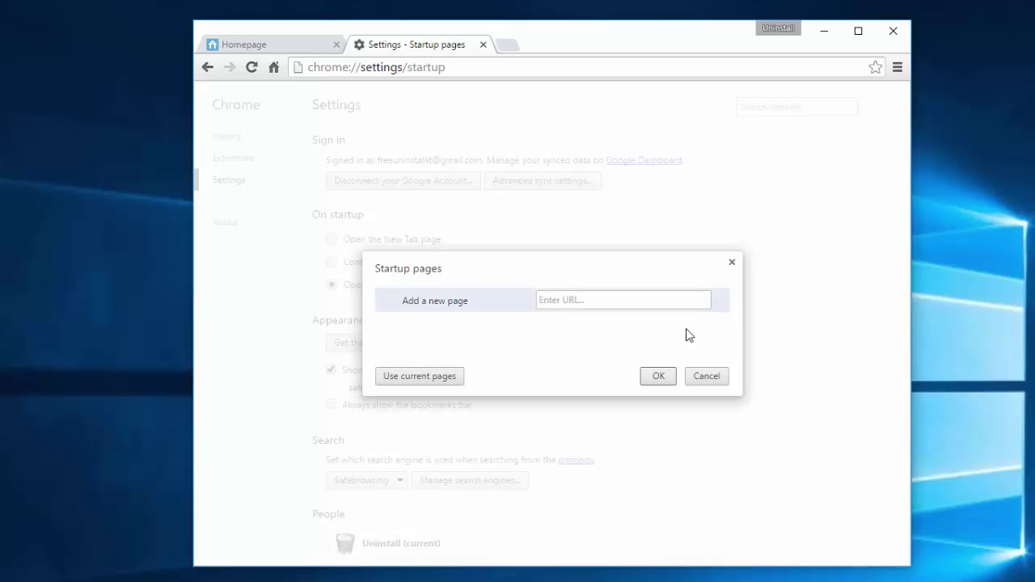
click(659, 377)
click(332, 240)
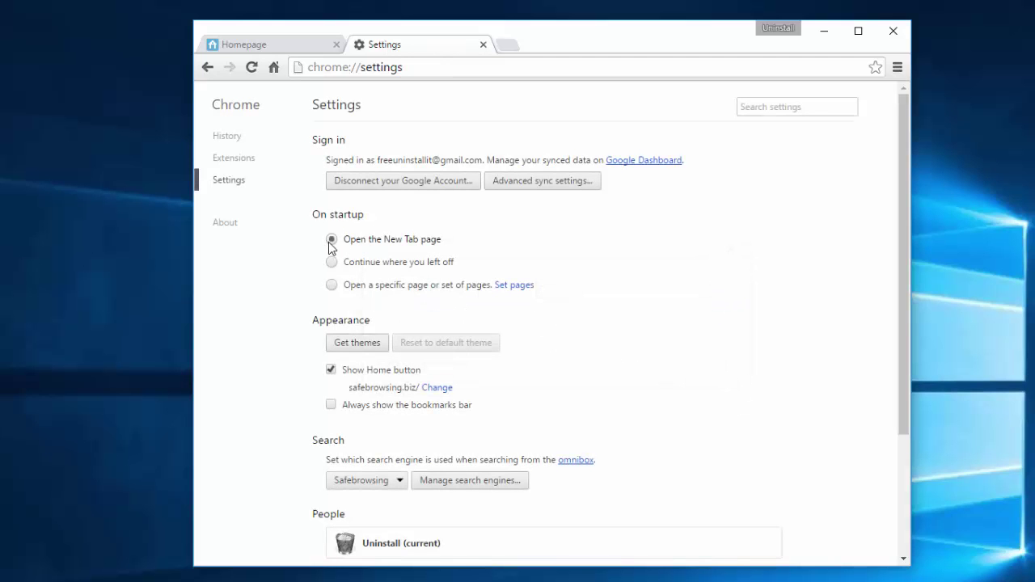
Replace the safebrowsing.biz home page with the New Tab page and hide the Home button
click(439, 389)
drag(615, 335, 496, 338)
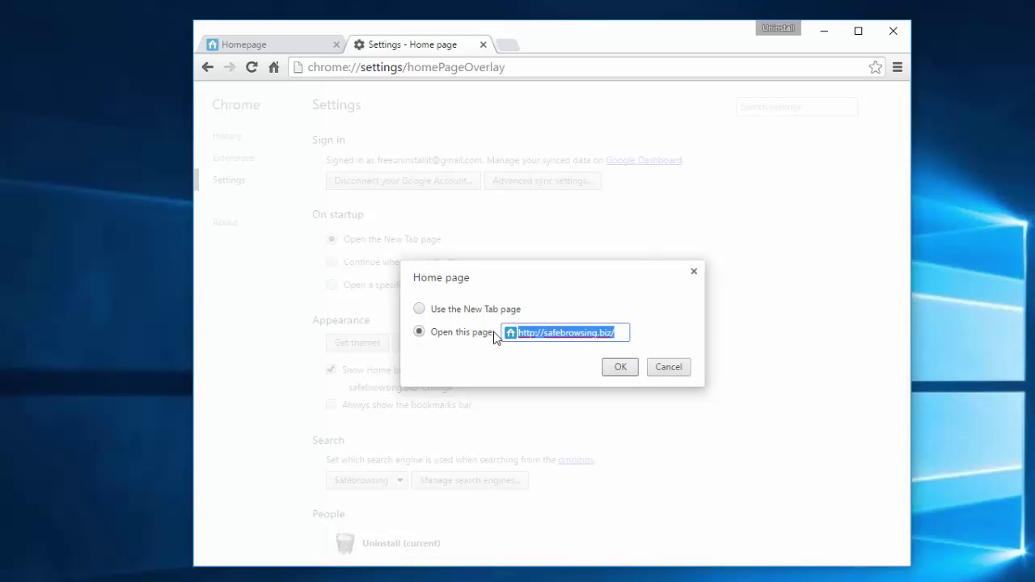
key(BackSpace)
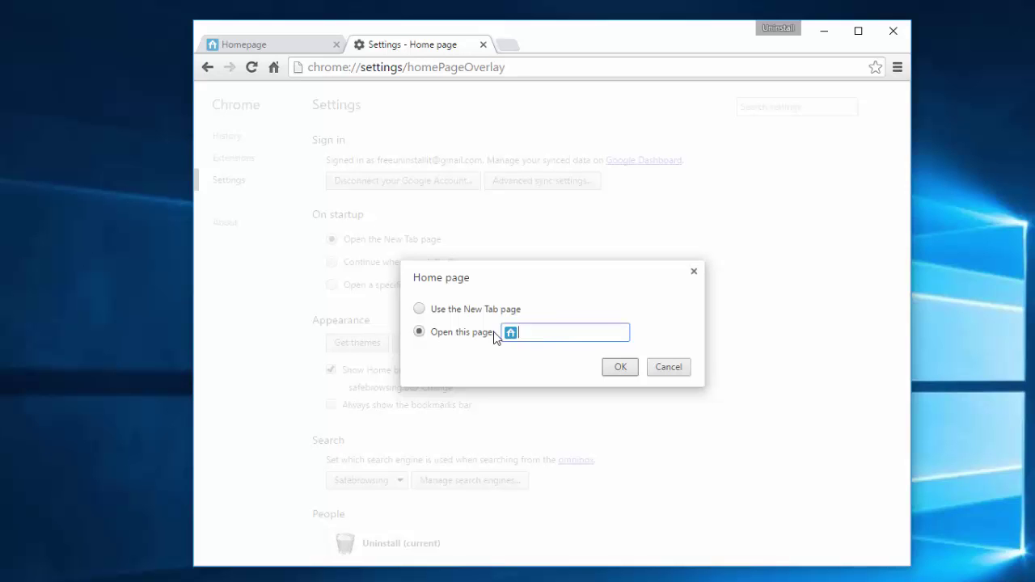
click(419, 309)
click(619, 369)
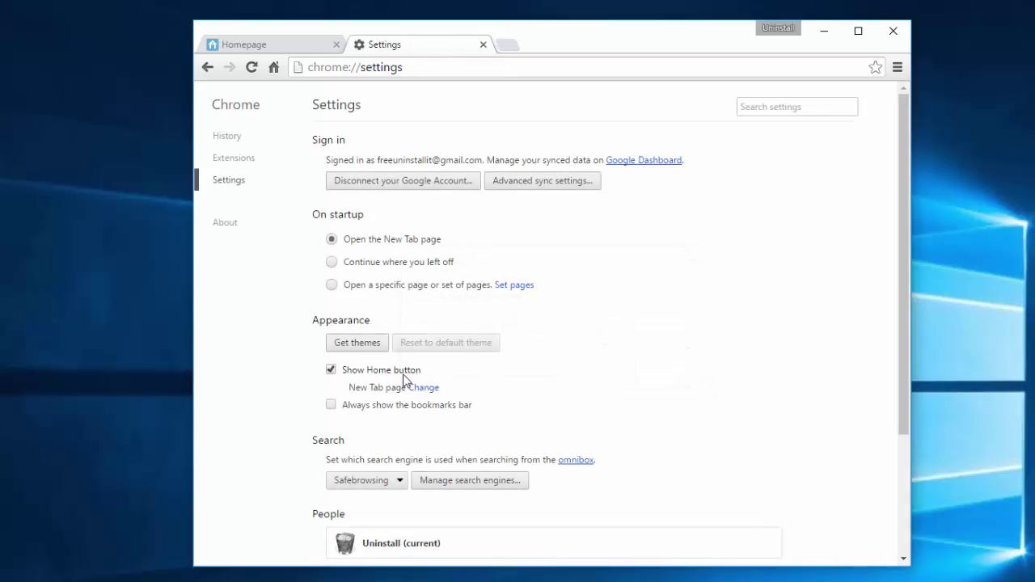
click(331, 370)
Set Google as default search engine, delete Safebrowsing, and remove the google.ru New Tab tile
click(450, 469)
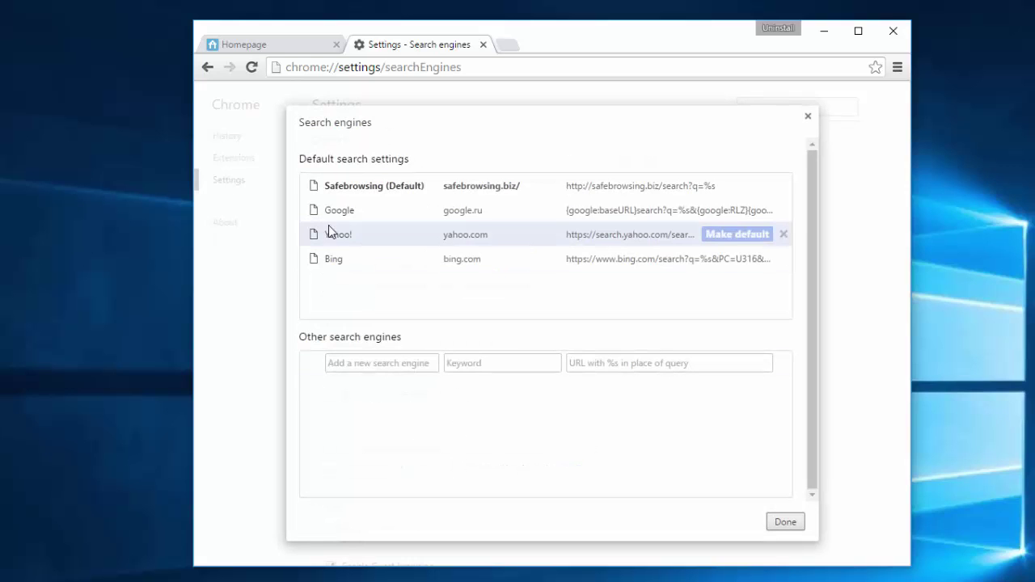
mouse_move(342, 213)
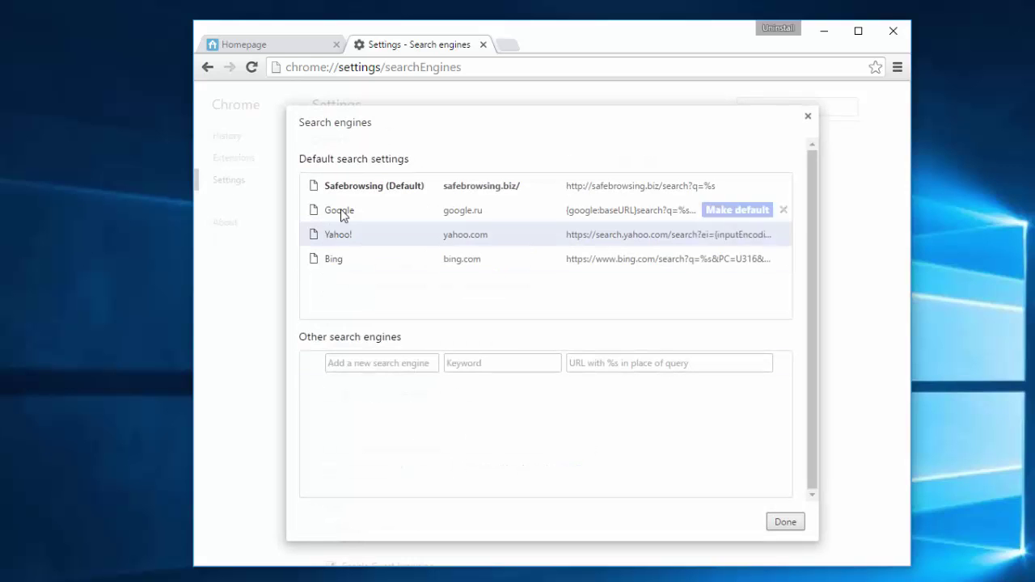
click(725, 209)
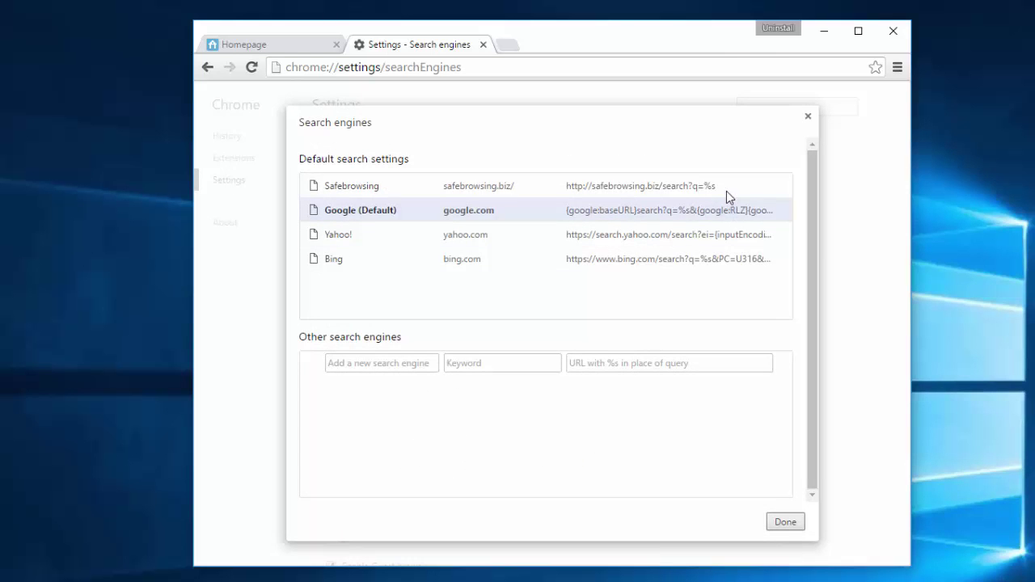
mouse_move(741, 190)
click(782, 188)
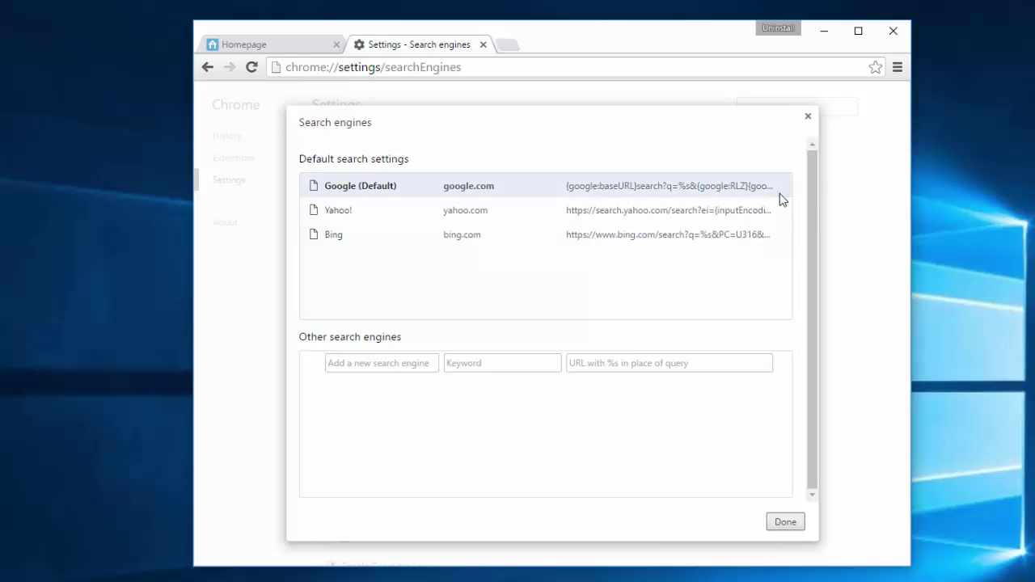
click(785, 522)
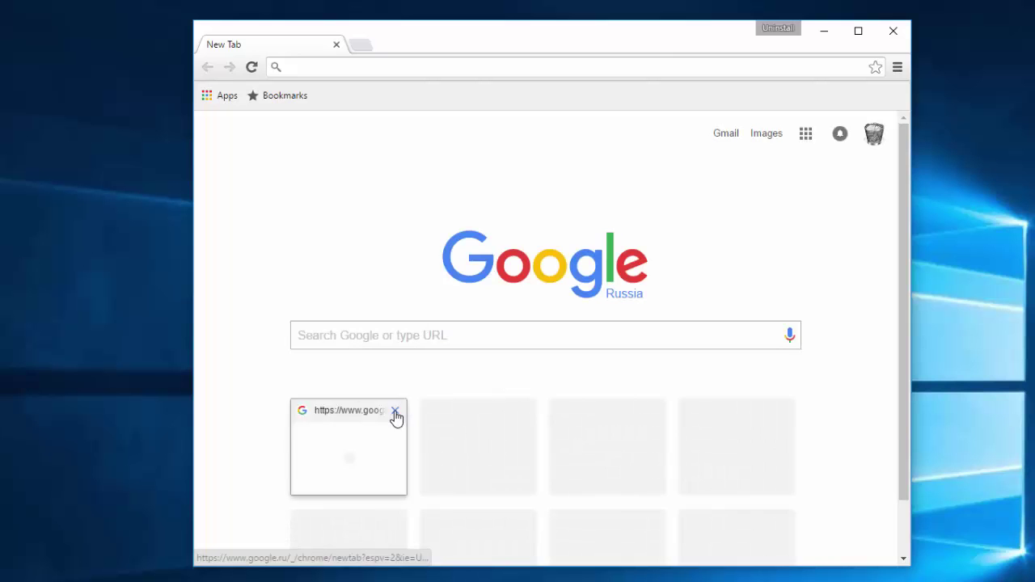
click(397, 412)
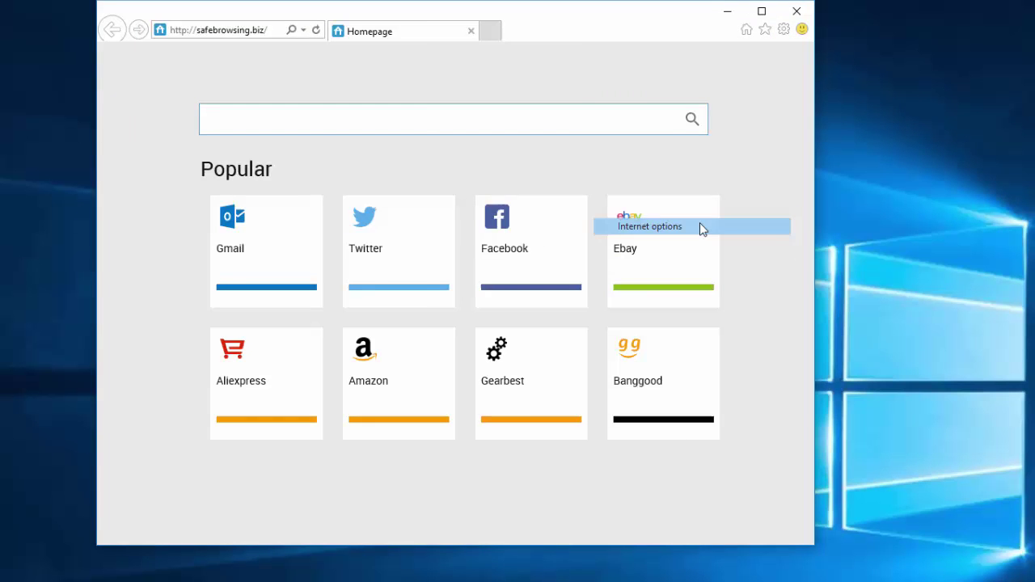
Set Internet Explorer's home page to a new tab in Internet Options
click(701, 229)
click(363, 150)
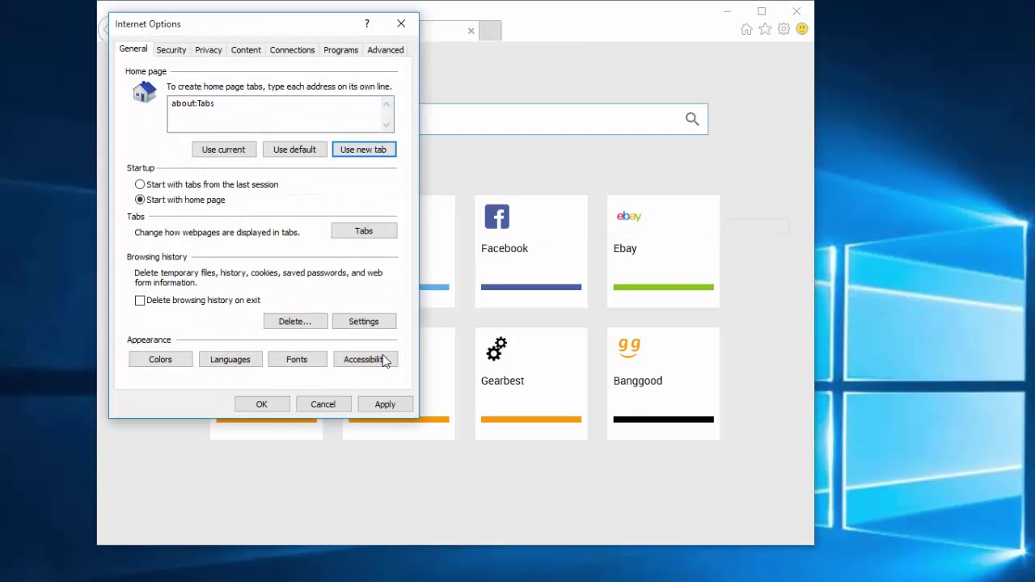
click(388, 404)
click(273, 404)
Show the Search Providers in Manage add-ons and select Bing
click(784, 30)
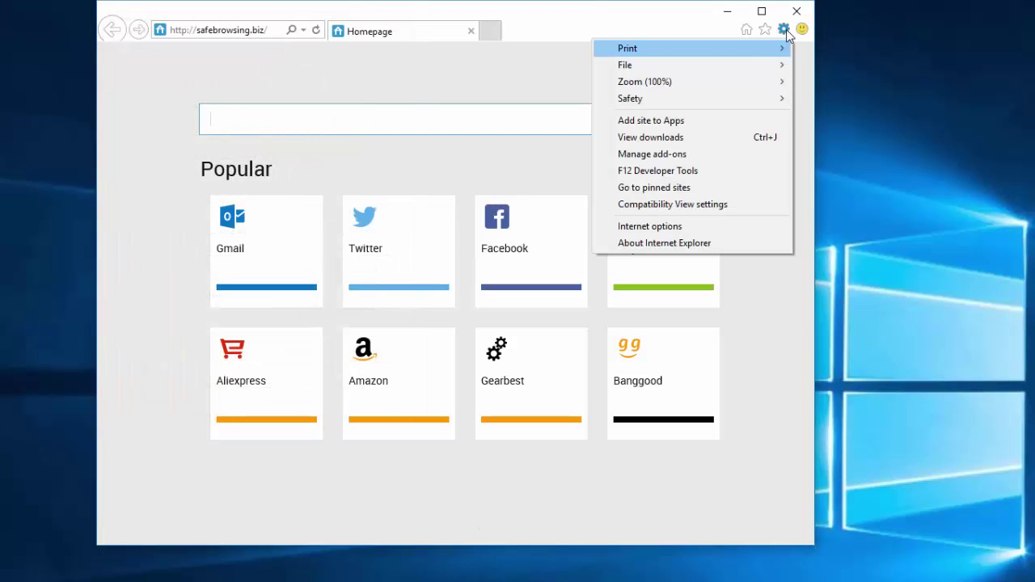
click(662, 155)
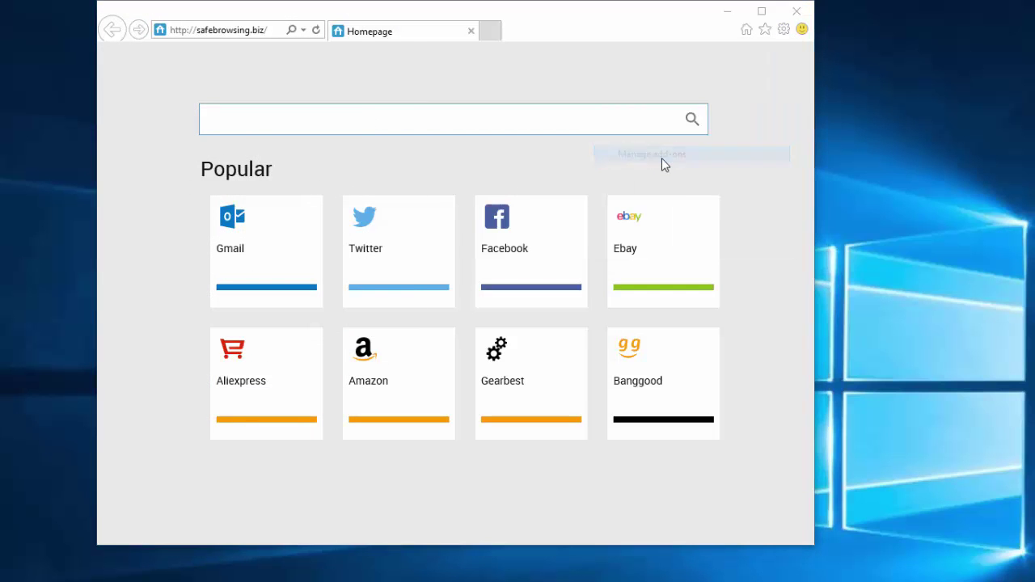
click(157, 178)
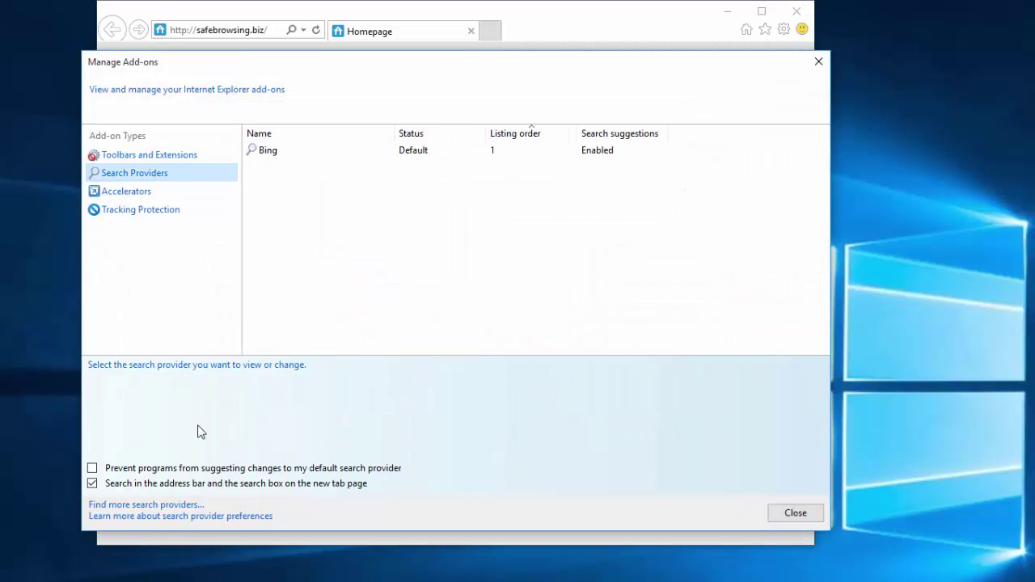
click(264, 152)
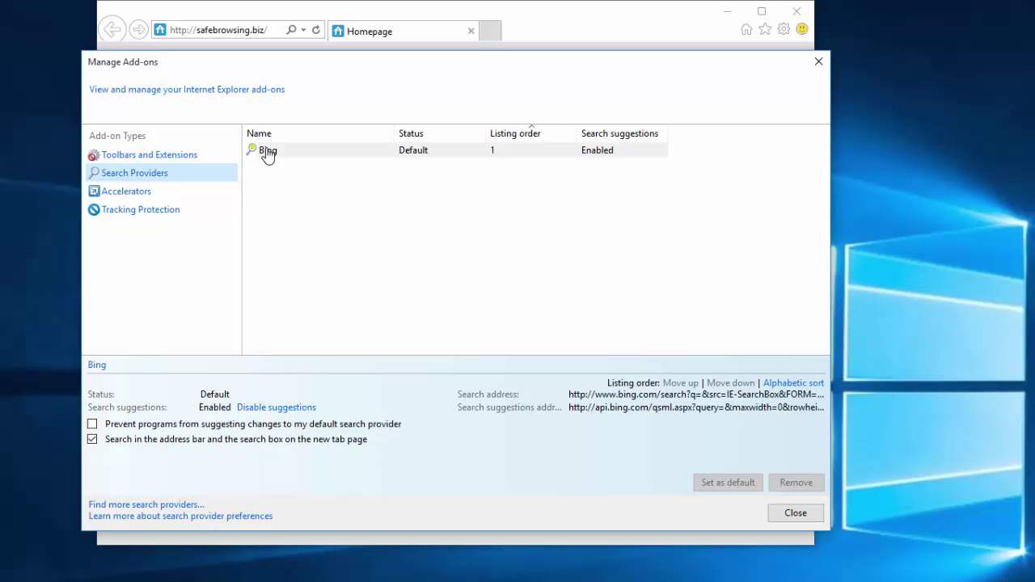
click(175, 173)
Add Google Search from the gallery as the default search provider
click(158, 504)
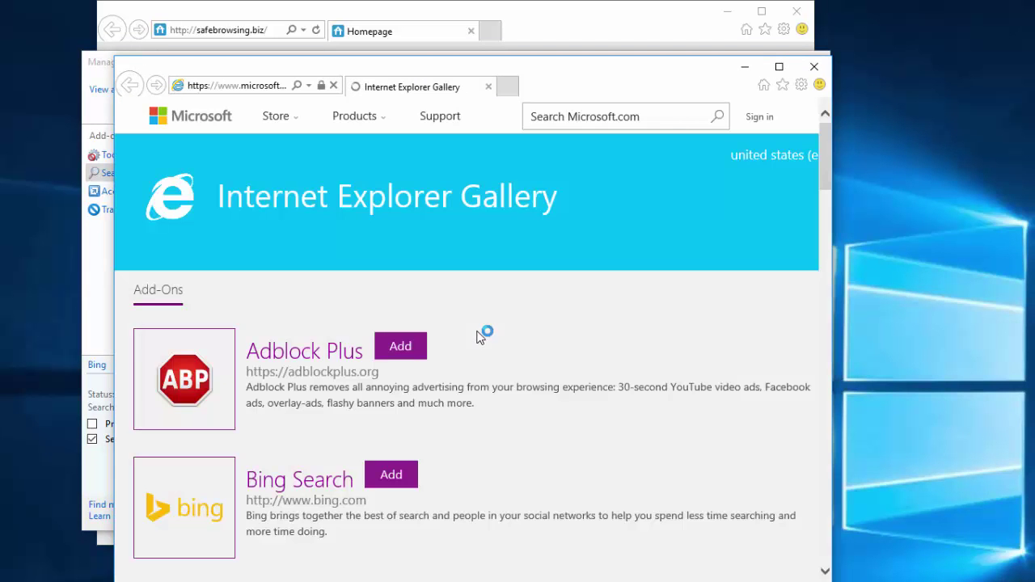
scroll(380, 390, down, 3)
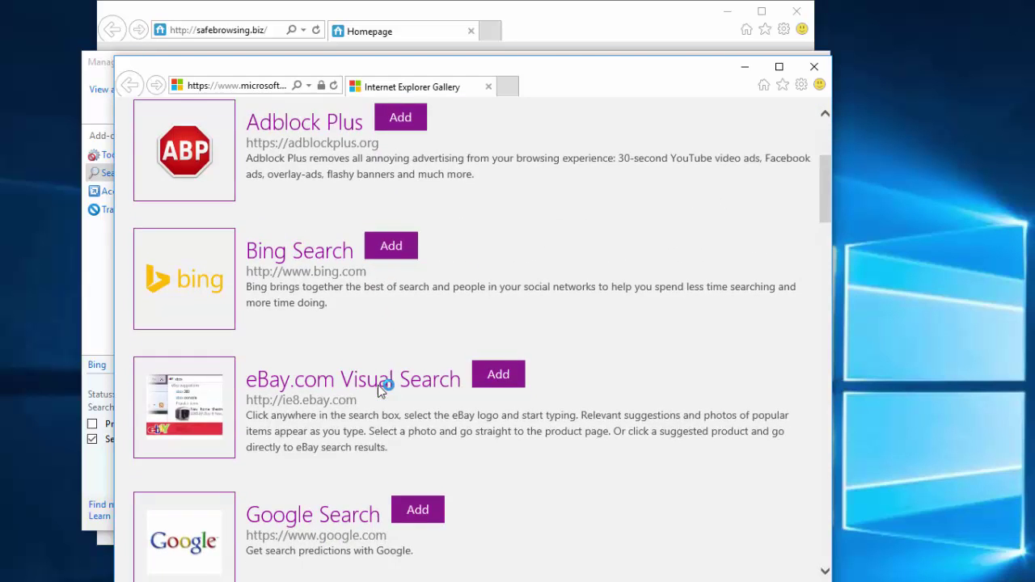
scroll(384, 388, down, 3)
click(429, 298)
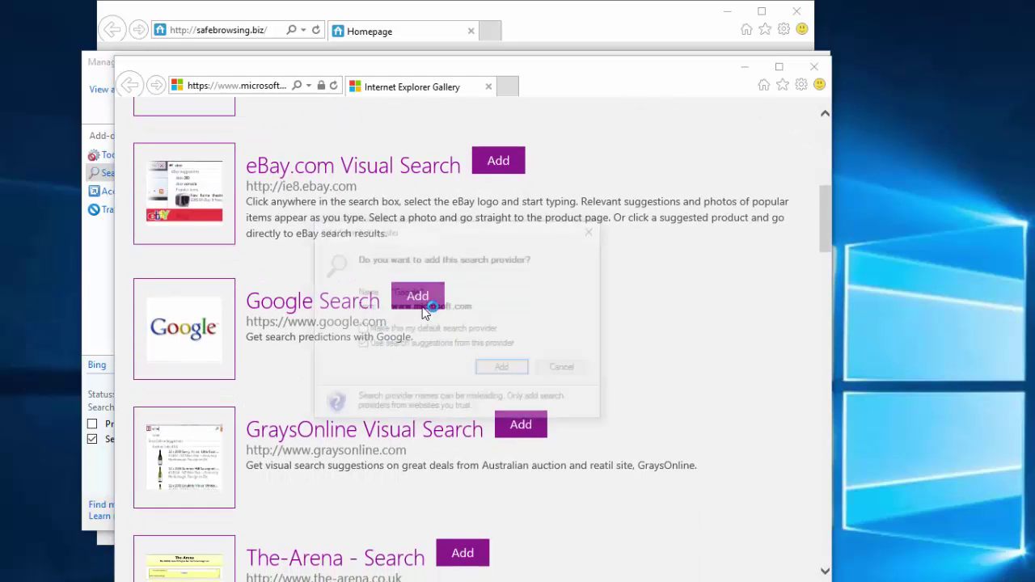
click(361, 329)
click(486, 370)
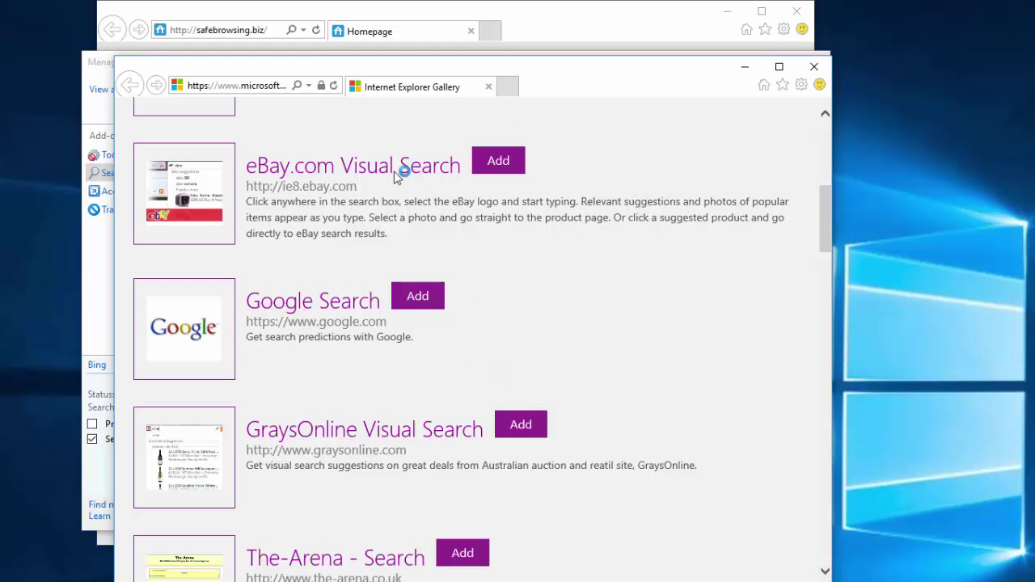
Confirm Google in the provider list, then close the gallery, add-on manager and Internet Explorer
click(488, 88)
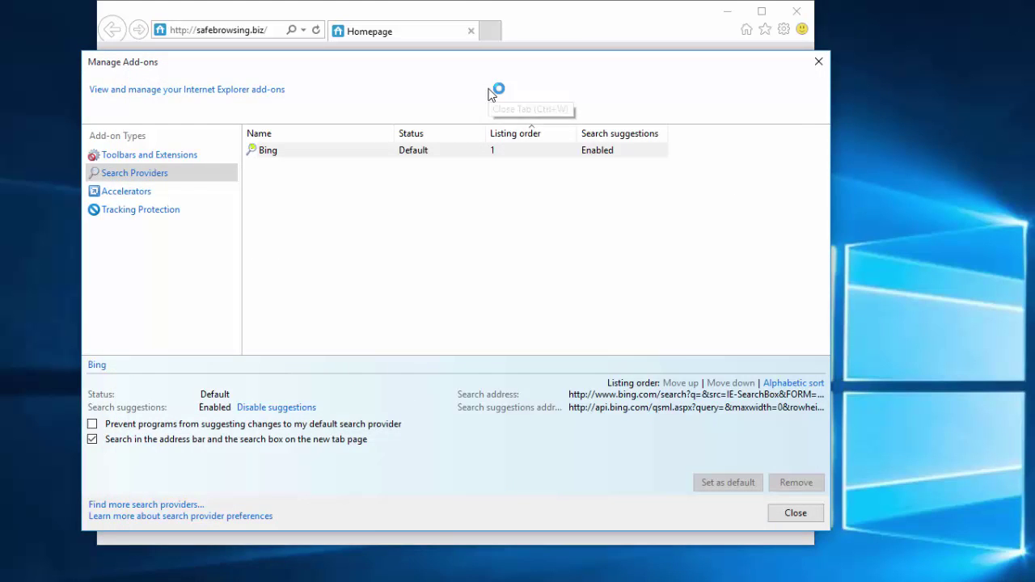
click(289, 152)
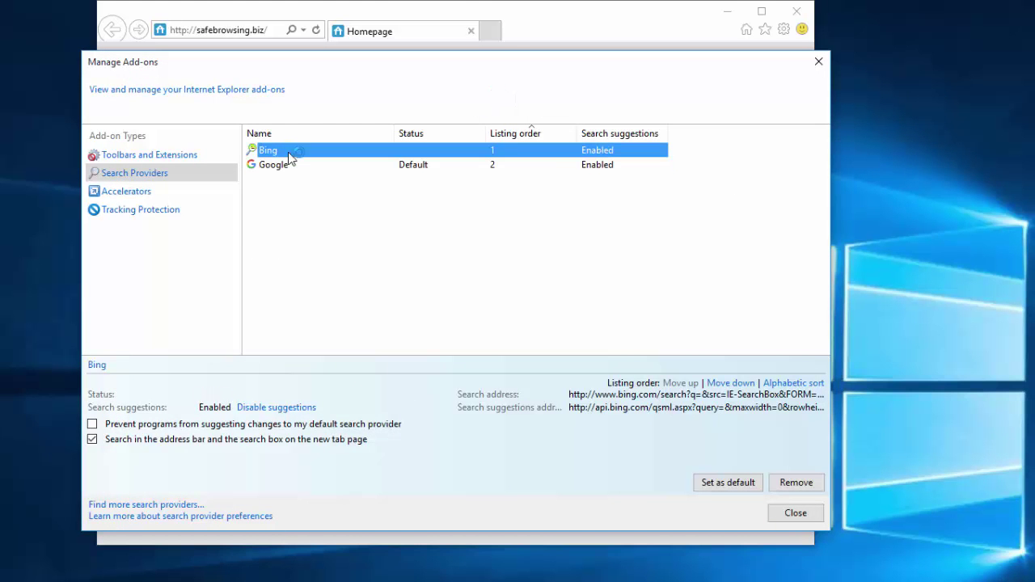
click(818, 61)
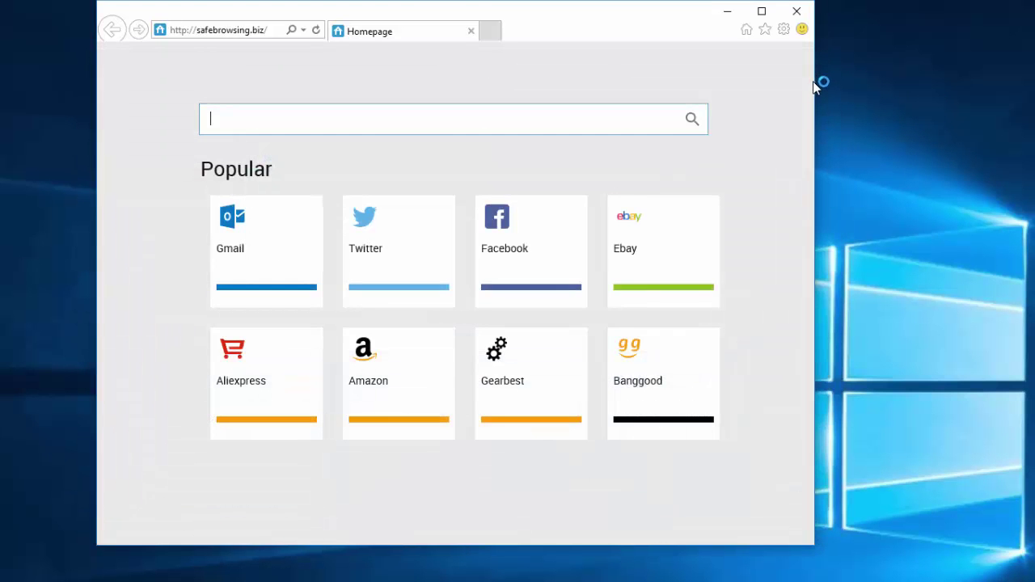
click(798, 14)
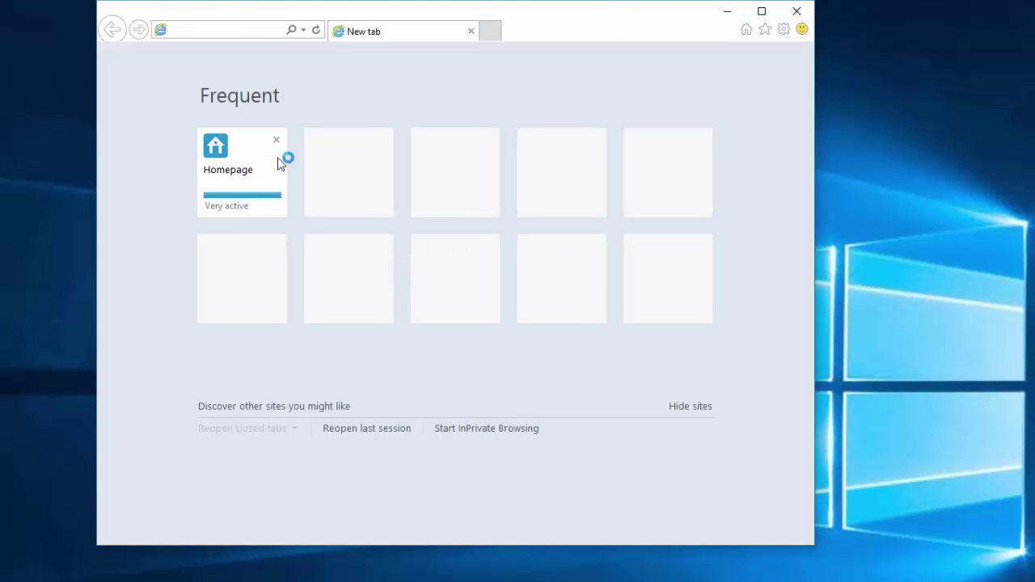
click(276, 141)
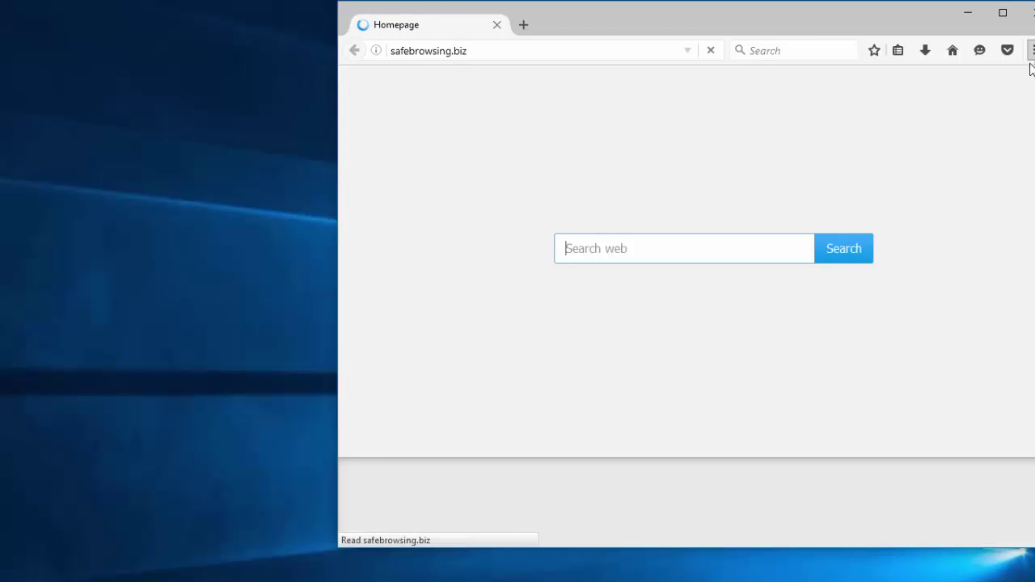
Restore Firefox's default home page in Options
click(1032, 50)
click(842, 281)
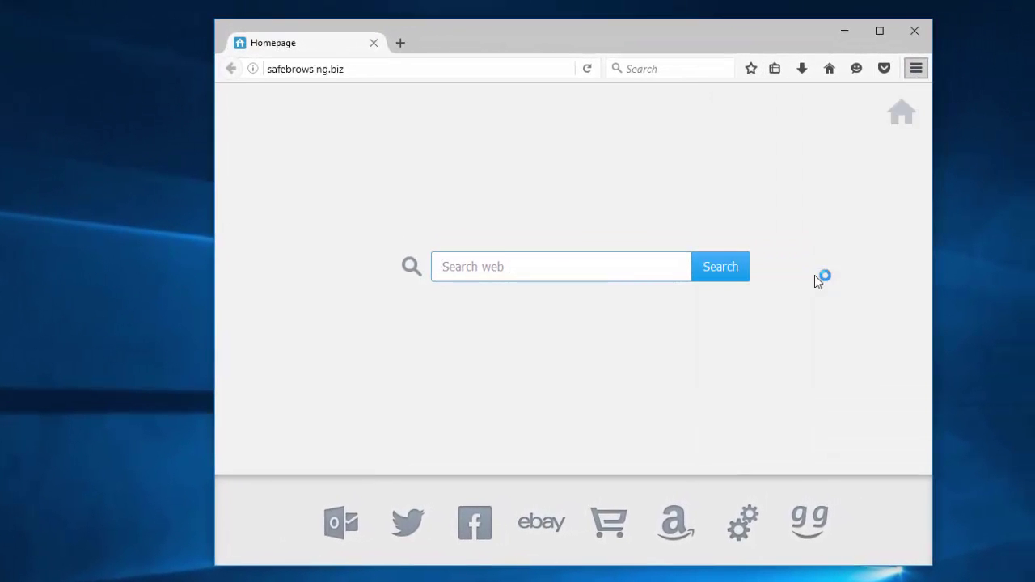
click(788, 330)
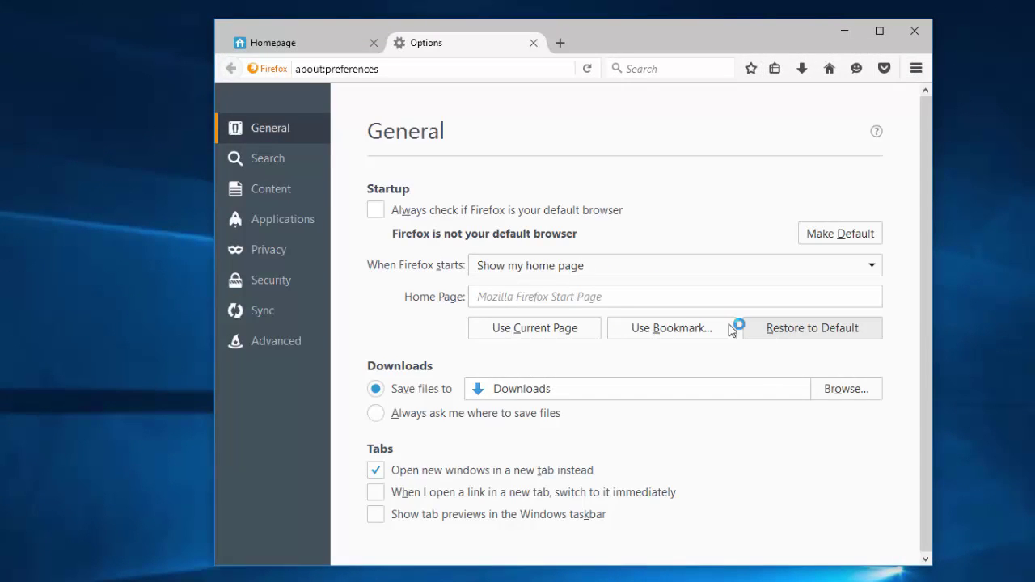
Remove Wikipedia (en) from Firefox's one-click search engines
click(258, 158)
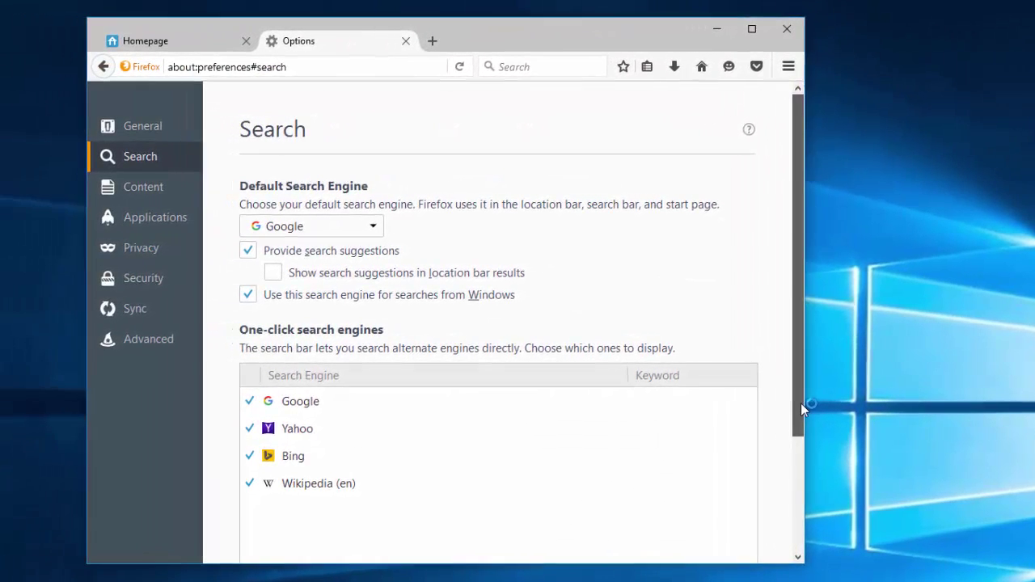
drag(927, 403, 921, 555)
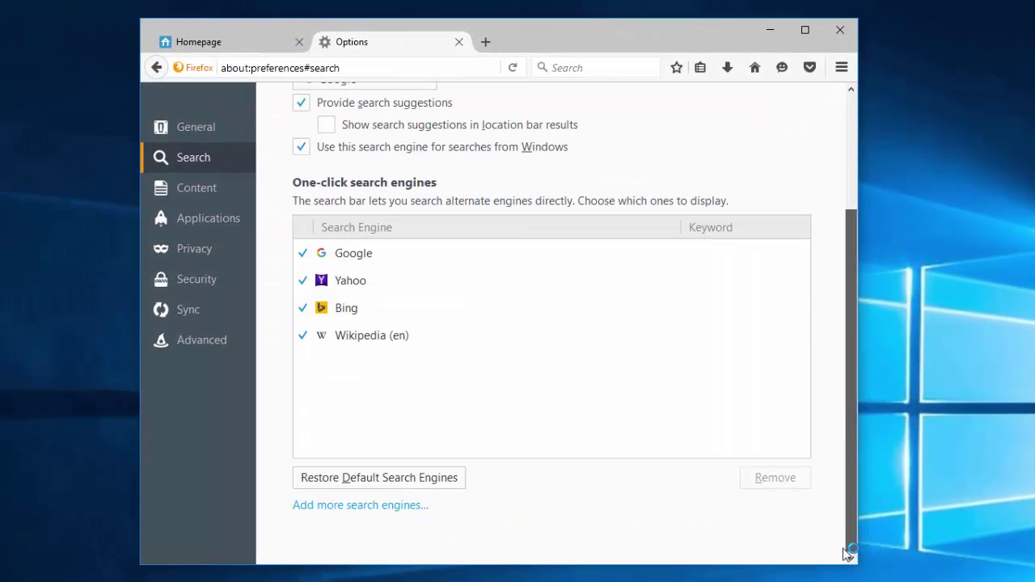
click(392, 338)
click(361, 317)
click(387, 346)
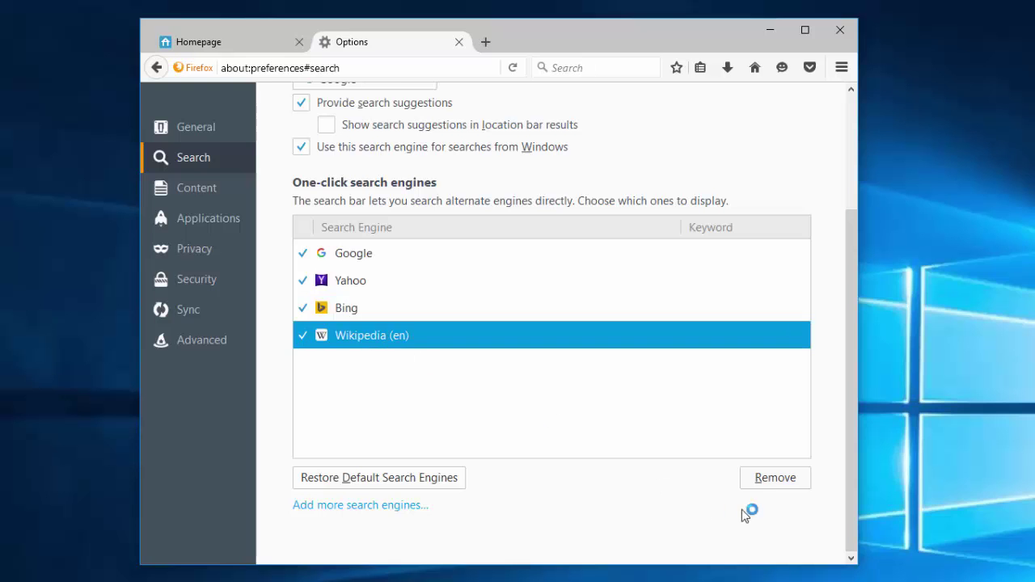
click(756, 478)
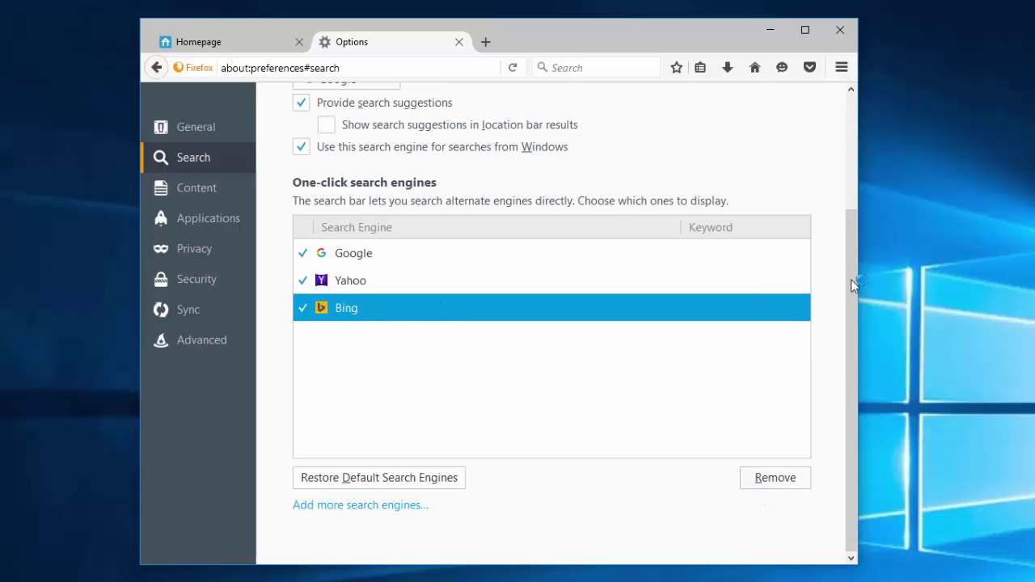
scroll(853, 285, up, 4)
Keep Google as Firefox's default search engine and close the Options tab
click(390, 228)
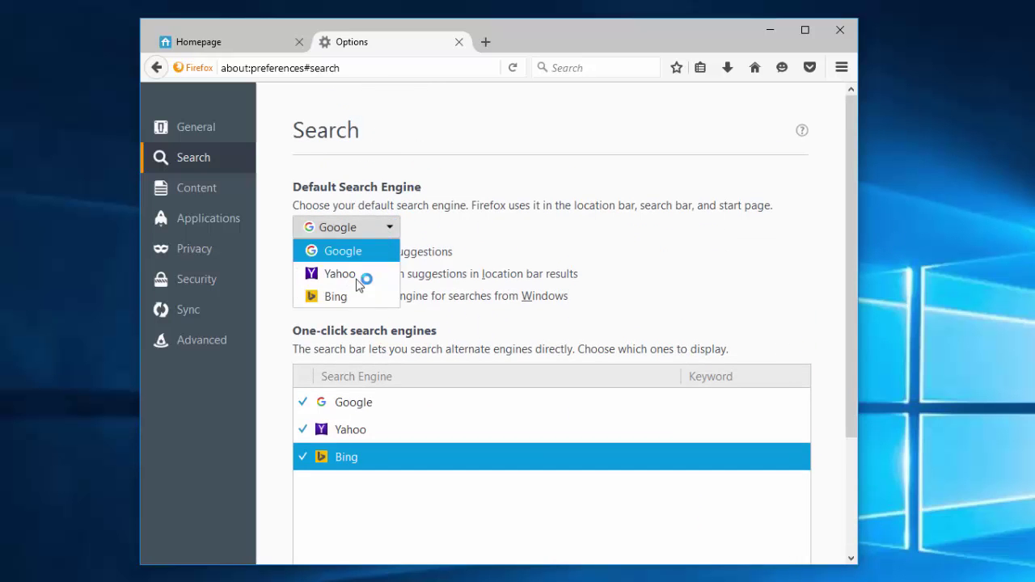
click(359, 280)
click(351, 227)
click(351, 266)
click(340, 231)
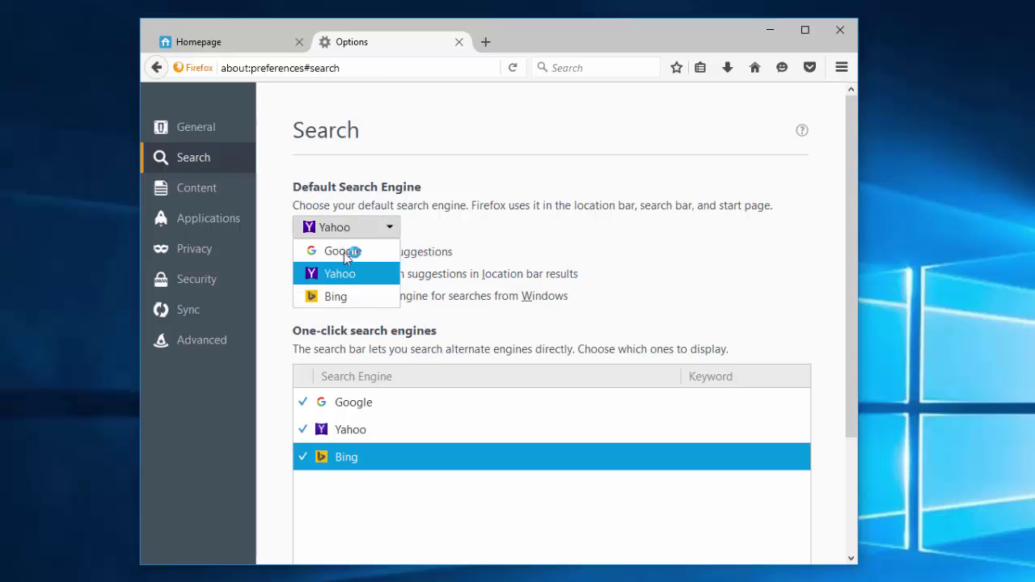
click(345, 252)
click(458, 42)
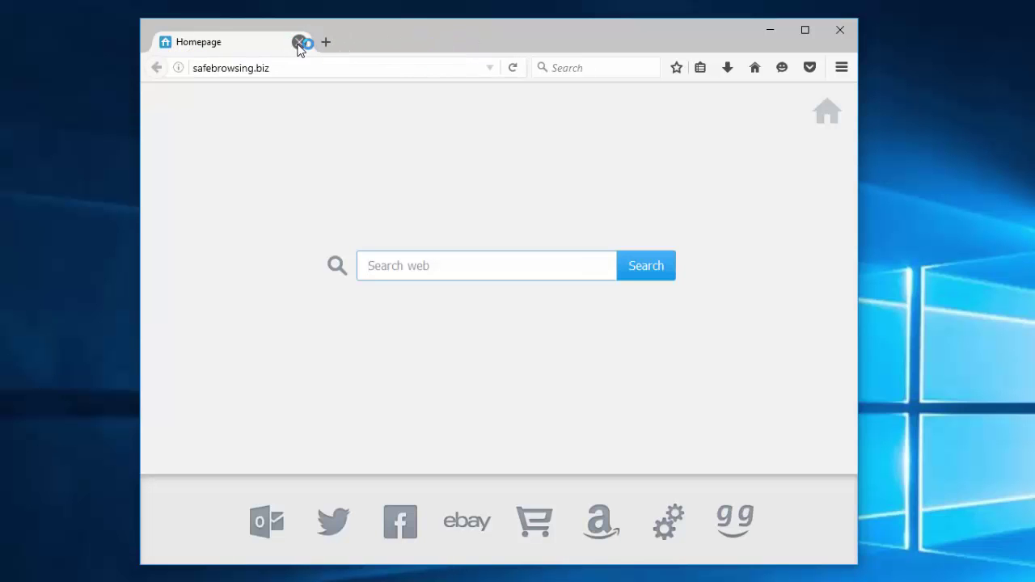
Close Firefox and reset its settings in Avast Browser Cleanup
click(299, 42)
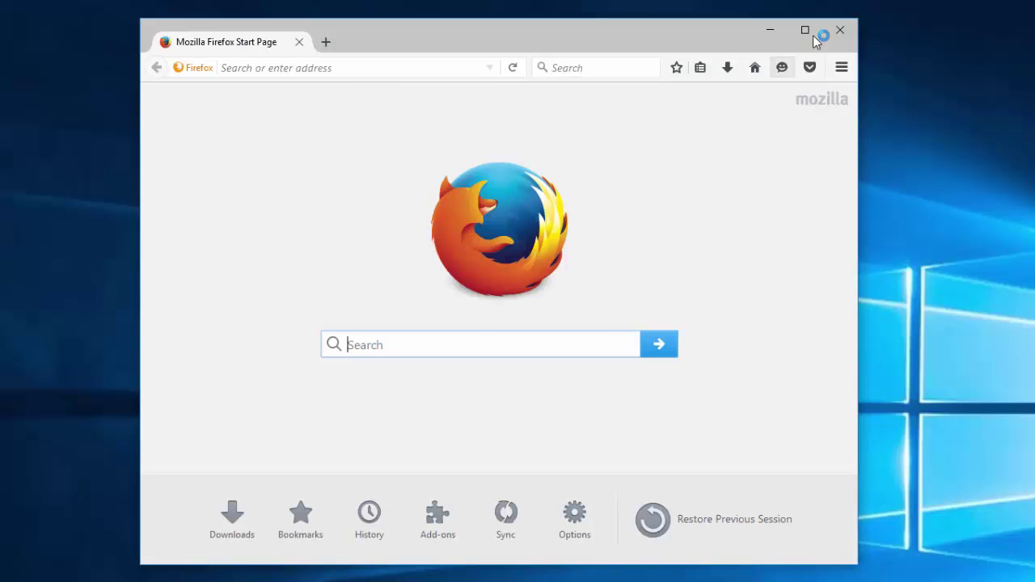
click(826, 38)
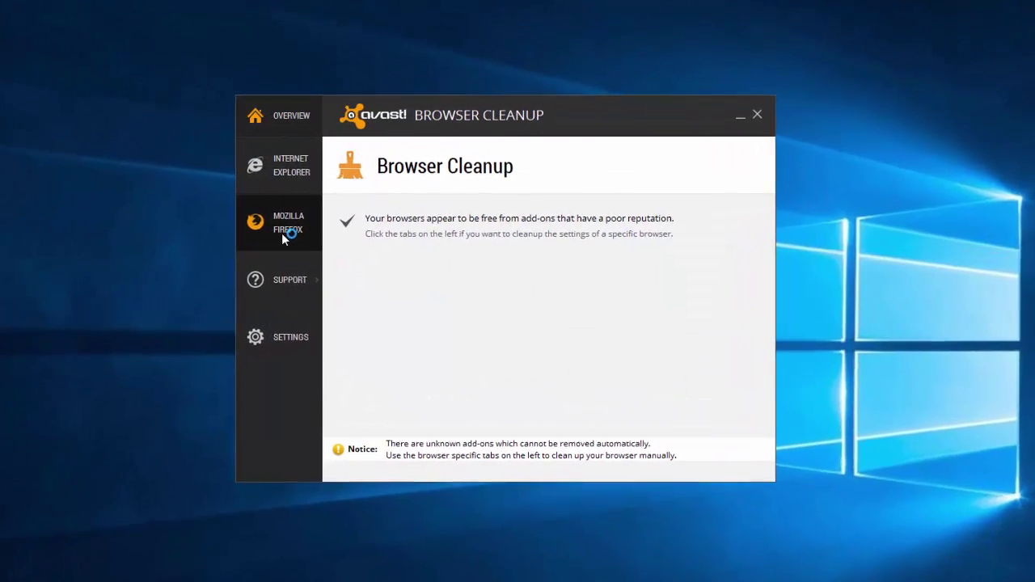
click(335, 226)
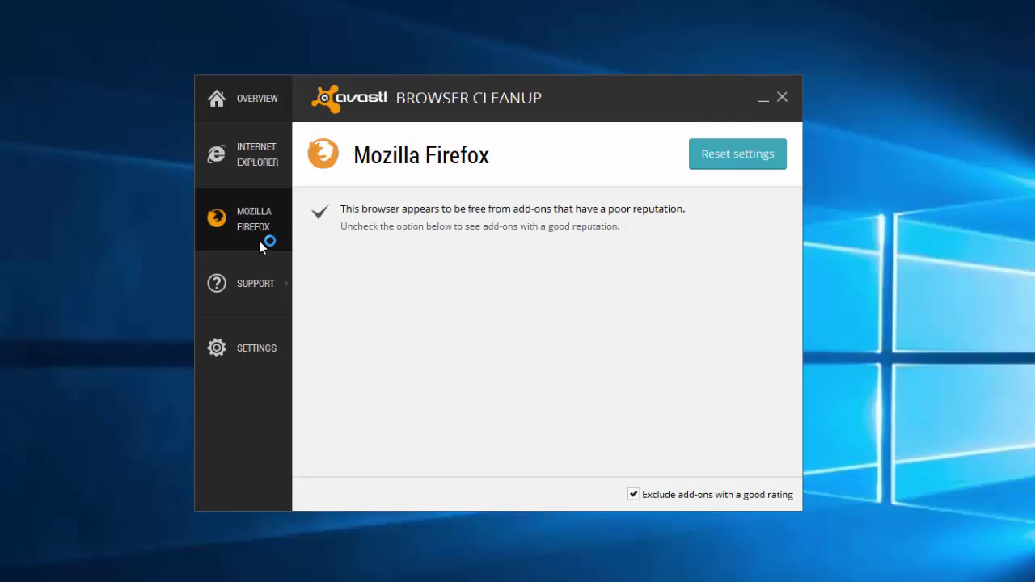
click(760, 159)
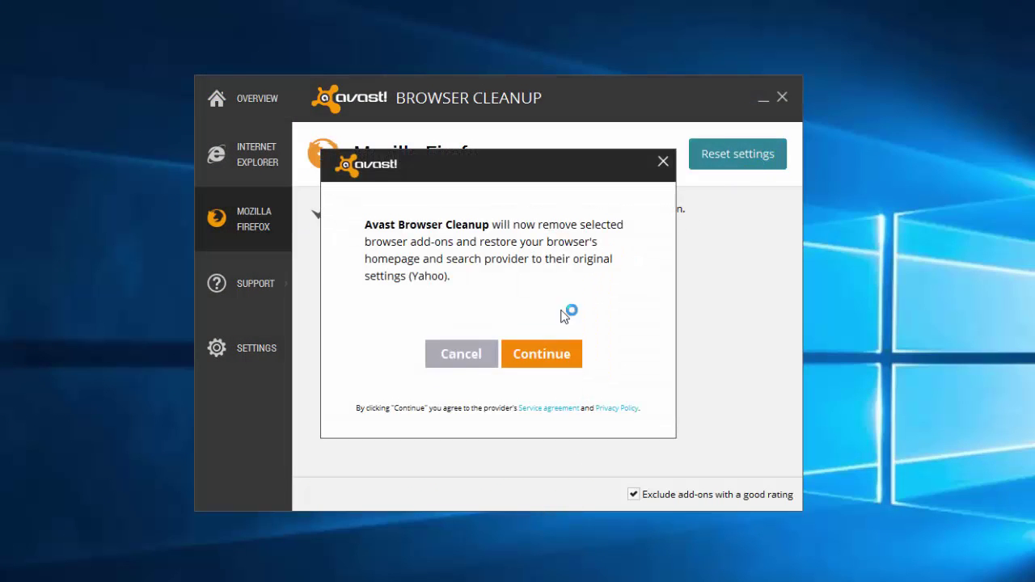
click(549, 351)
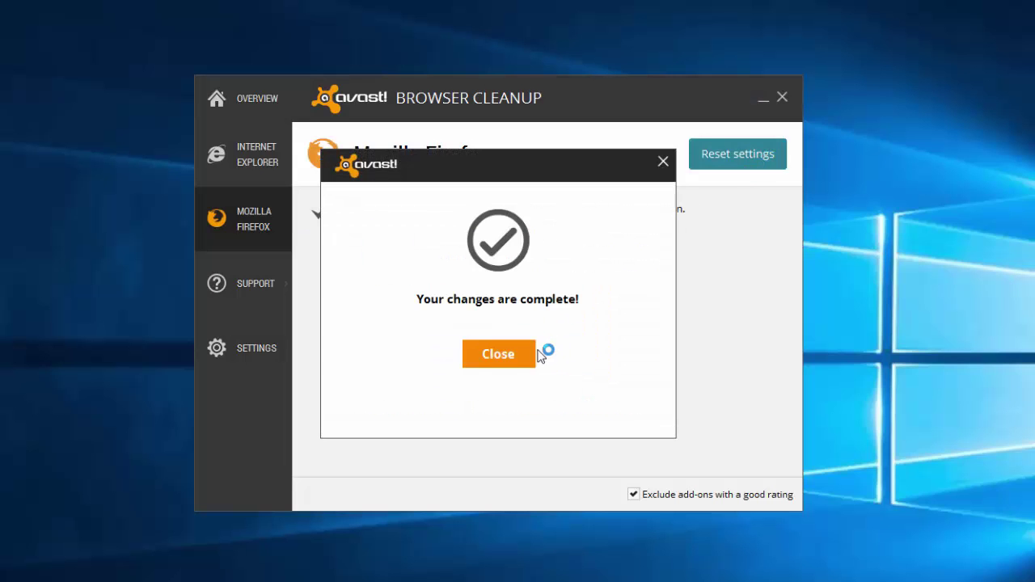
click(522, 353)
Reset Internet Explorer's settings in Avast Browser Cleanup, approving the UAC prompt
click(279, 159)
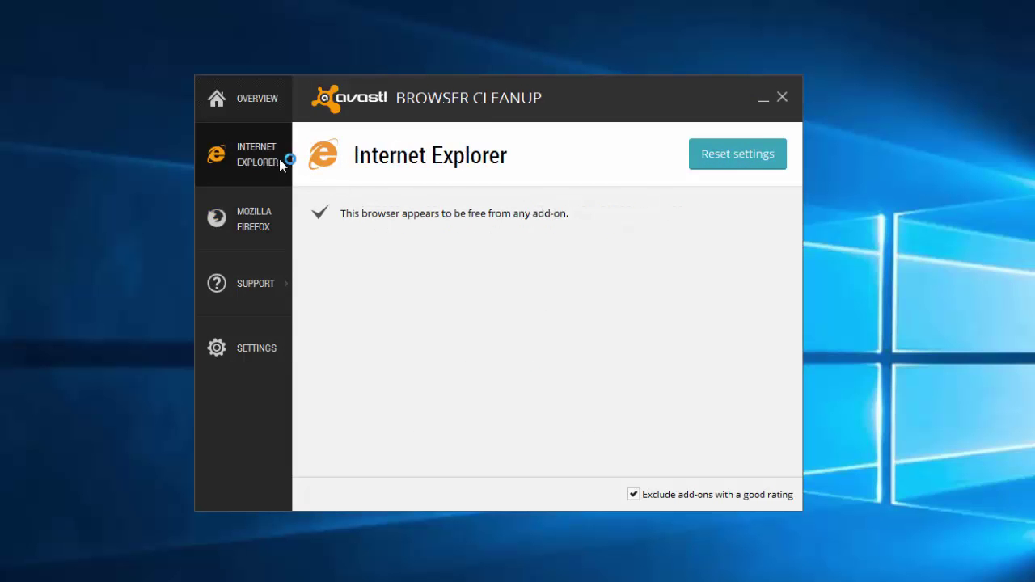
click(709, 164)
click(552, 356)
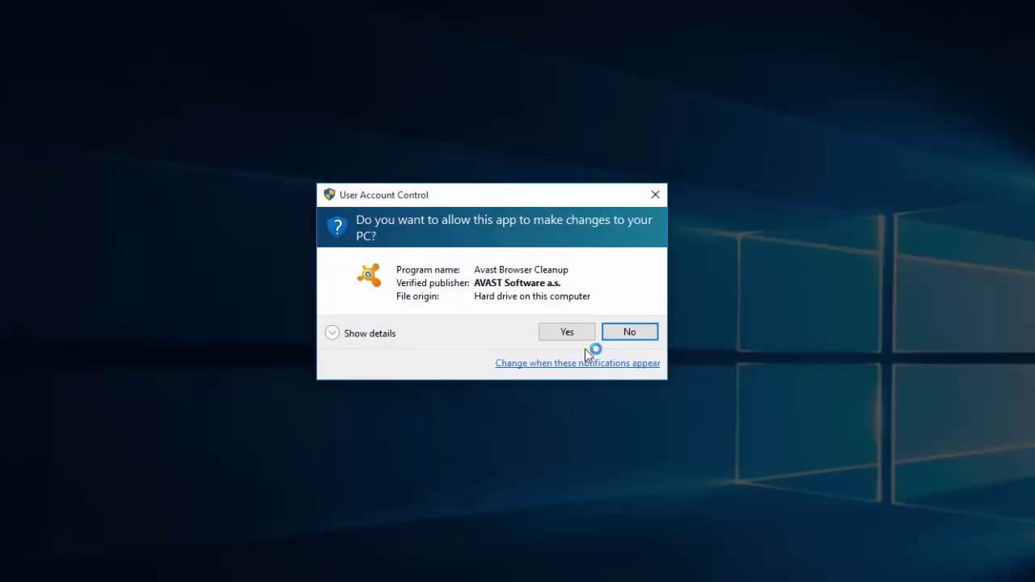
click(579, 334)
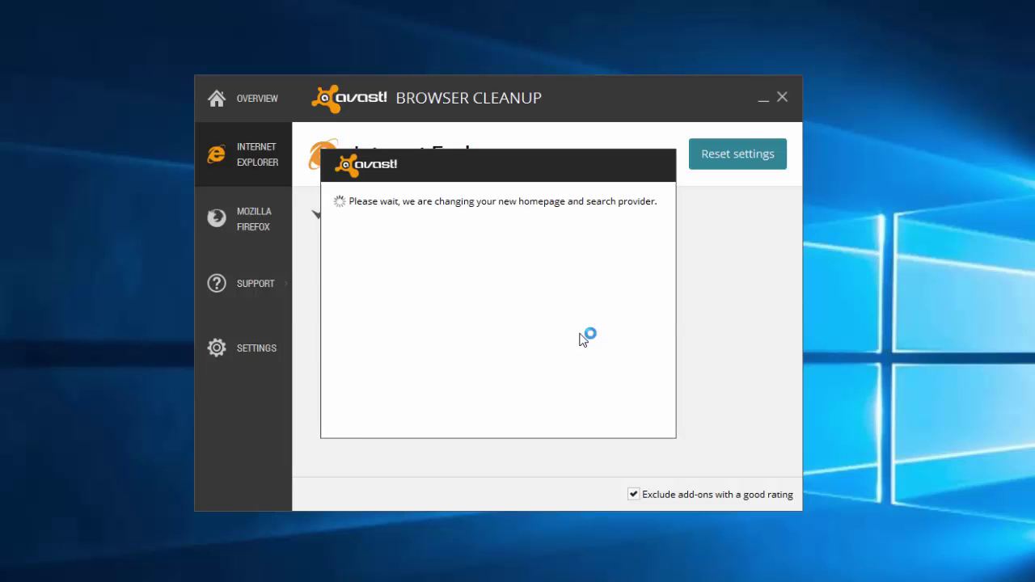